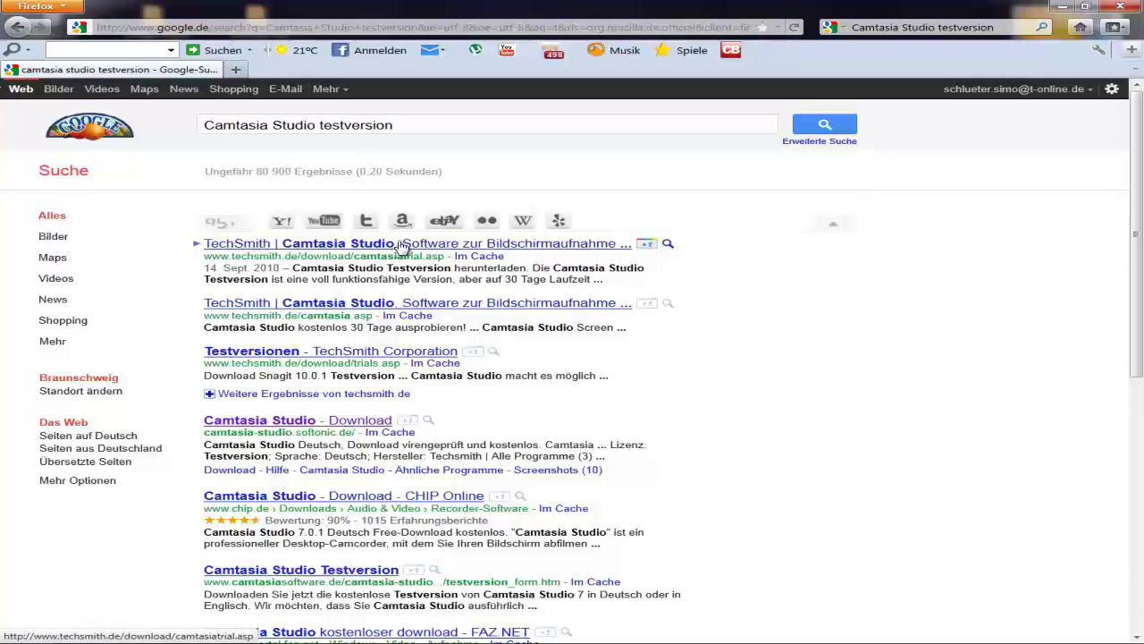
Step: View the Softonic download page for Camtasia Studio from the search results, and close the browser
{"action": "left_click", "coordinate": [329, 425]}
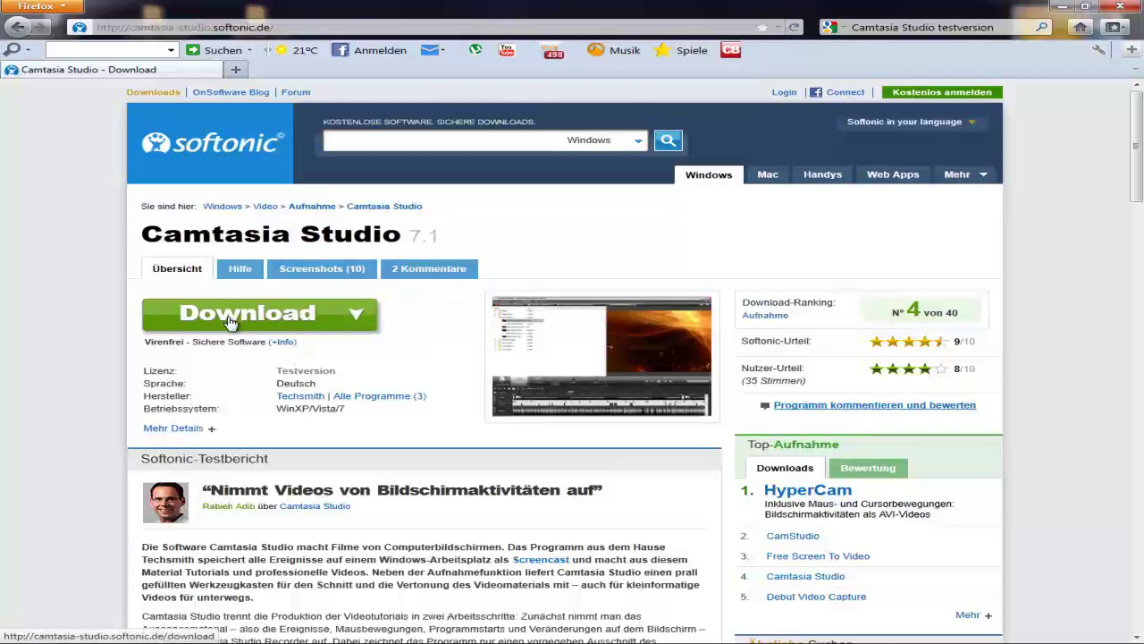
{"action": "left_click", "coordinate": [1121, 6]}
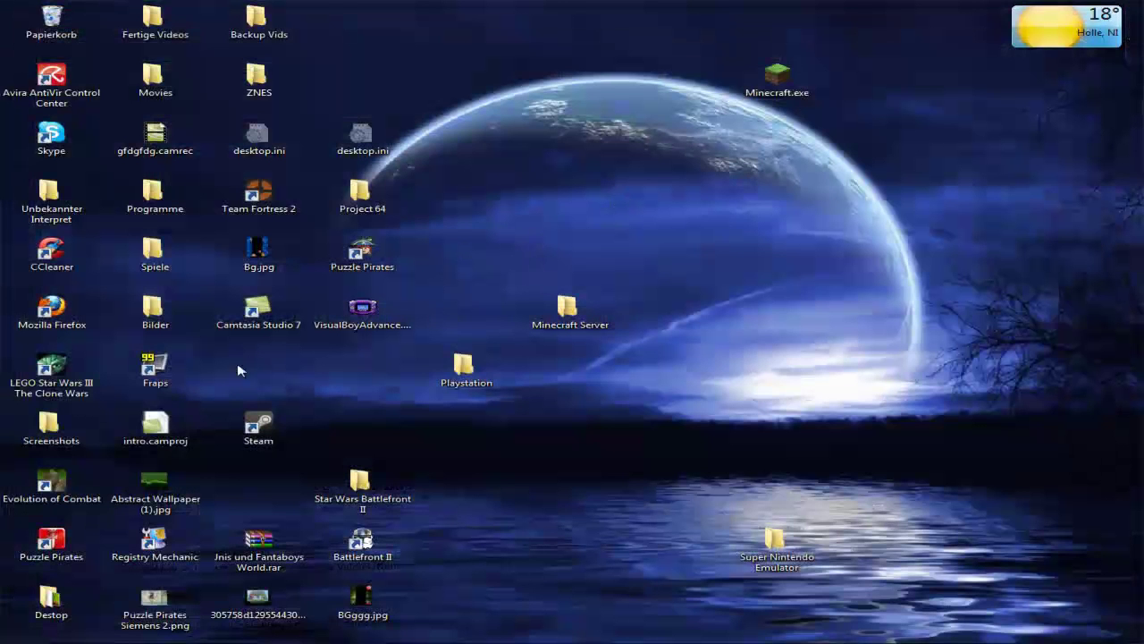
{"action": "double_click", "coordinate": [248, 310]}
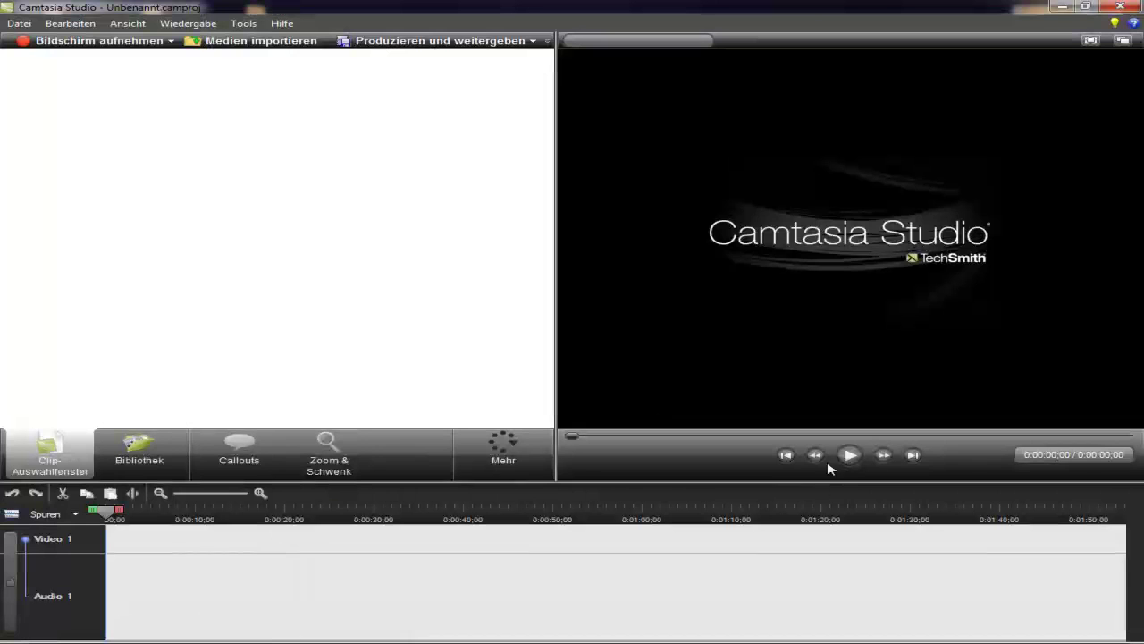
{"action": "key", "text": "super"}
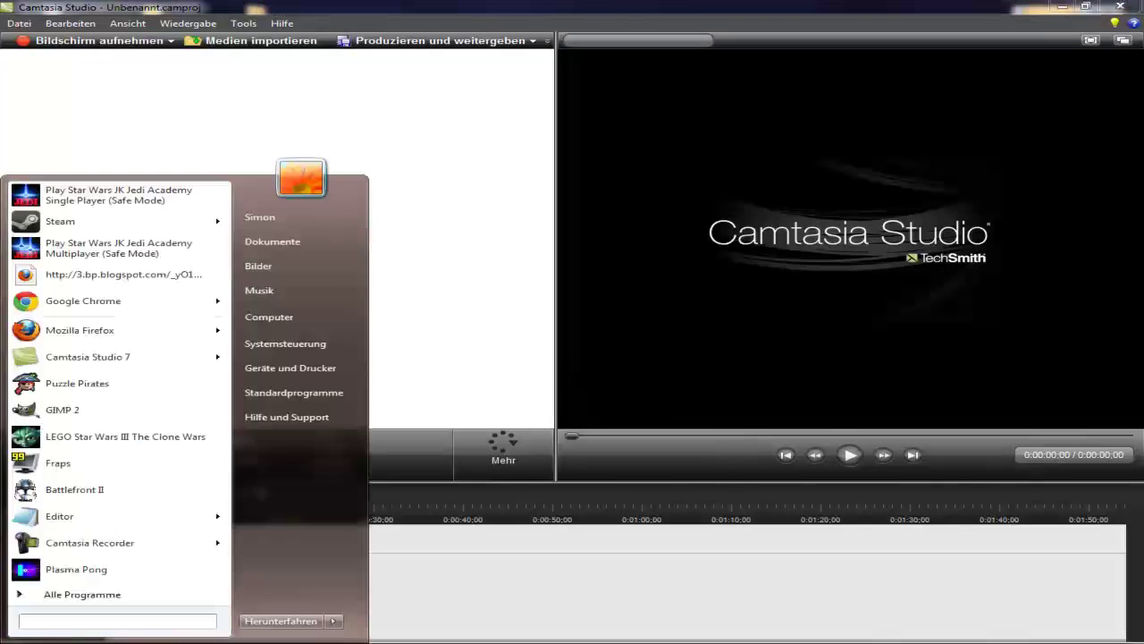
{"action": "left_click", "coordinate": [290, 316]}
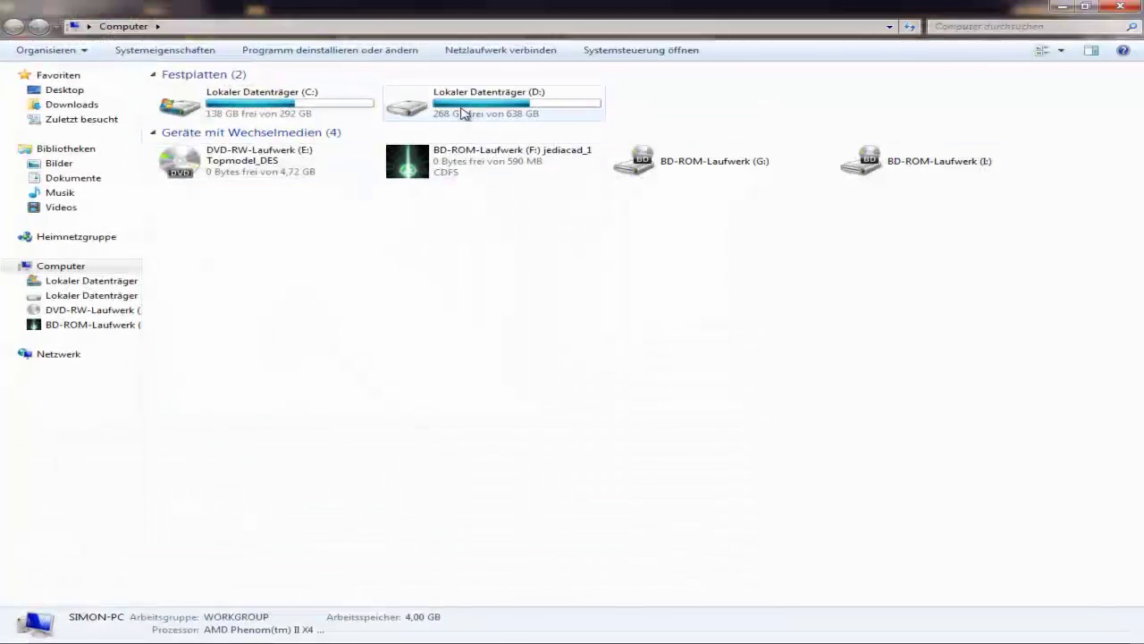
{"action": "double_click", "coordinate": [465, 113]}
{"action": "left_click", "coordinate": [234, 123]}
{"action": "double_click", "coordinate": [234, 124]}
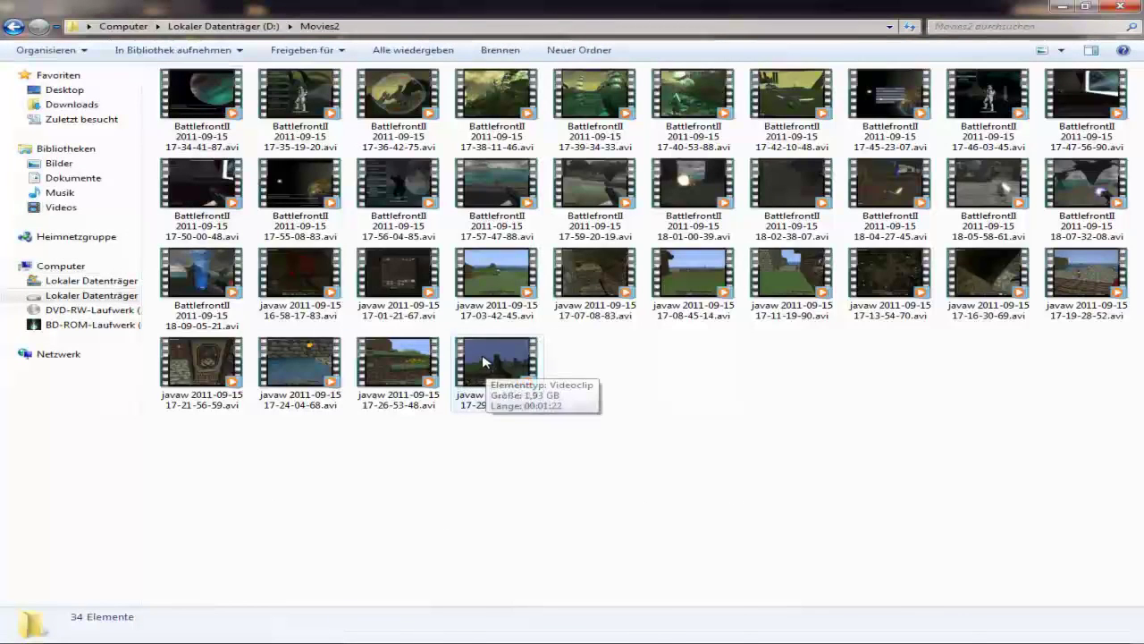
{"action": "left_click_drag", "start_coordinate": [483, 384], "coordinate": [319, 125]}
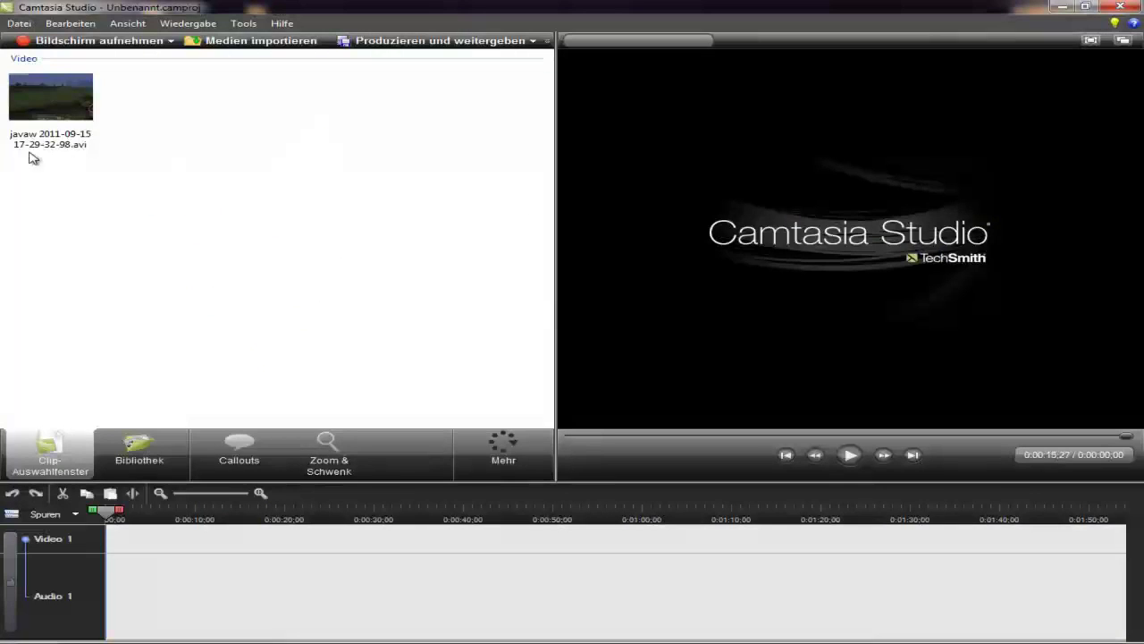
{"action": "left_click", "coordinate": [1062, 9]}
{"action": "left_click", "coordinate": [1064, 18]}
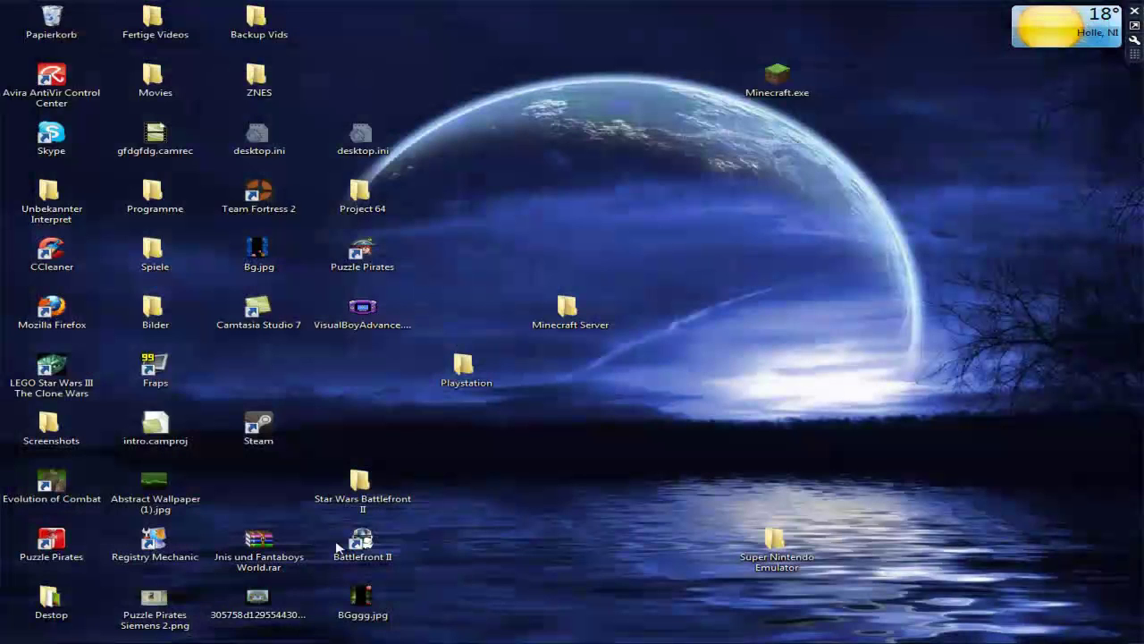
{"action": "key", "text": "alt+Tab"}
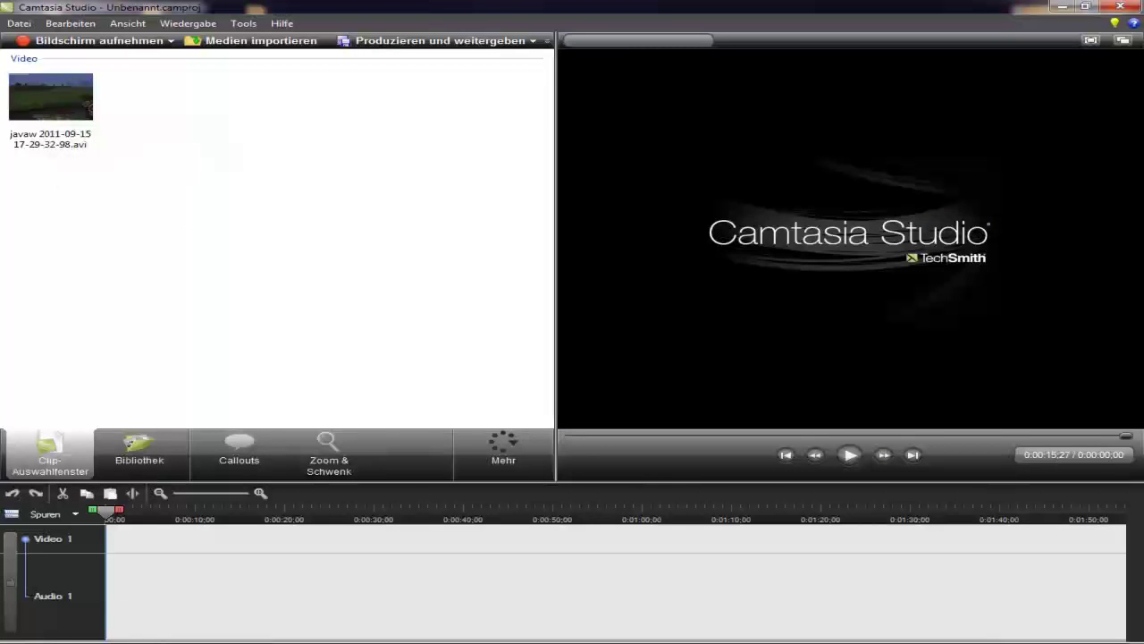
{"action": "key", "text": "alt+Tab"}
{"action": "left_click", "coordinate": [16, 28]}
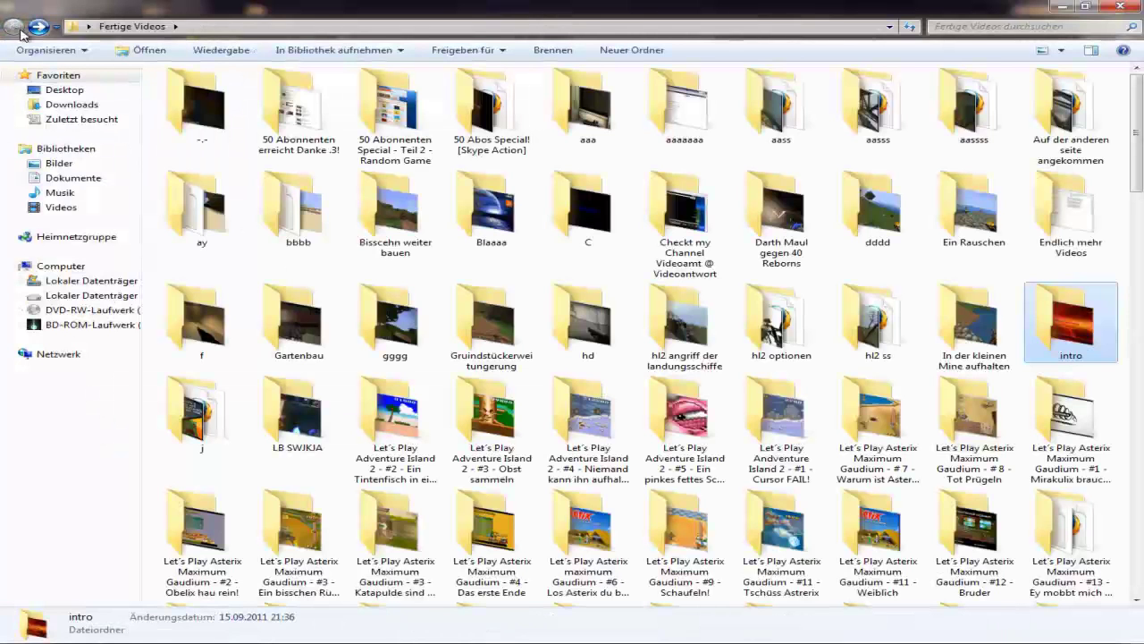
{"action": "left_click", "coordinate": [1120, 6]}
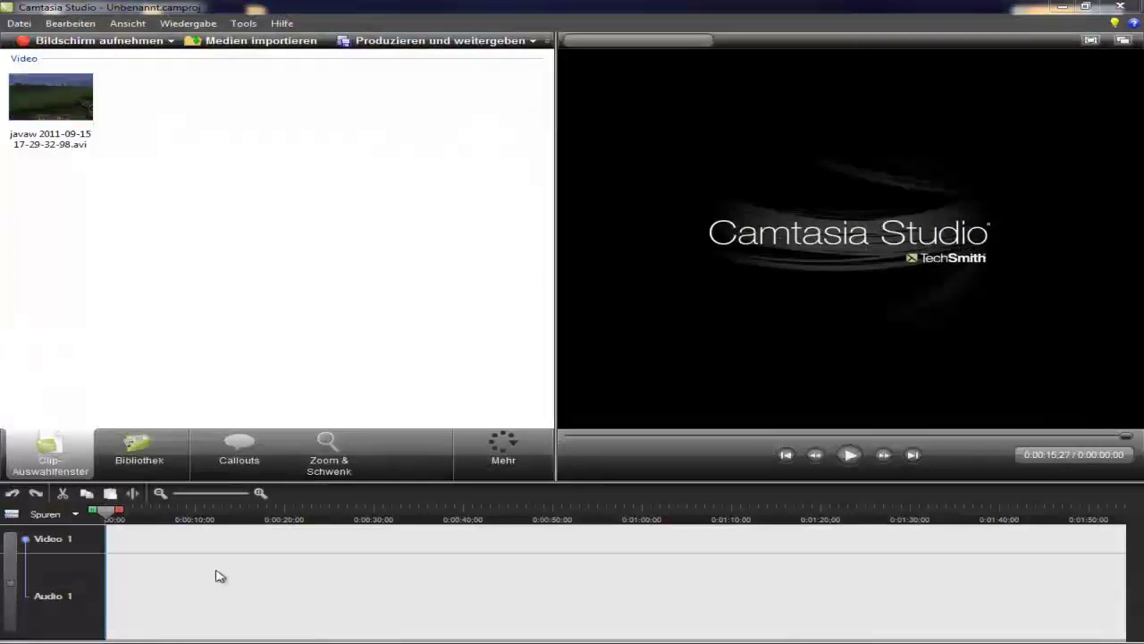
Step: Import the first three BattlefrontII clips from the Movies2 folder on drive D: into the clip bin
{"action": "key", "text": "super"}
{"action": "left_click", "coordinate": [284, 322]}
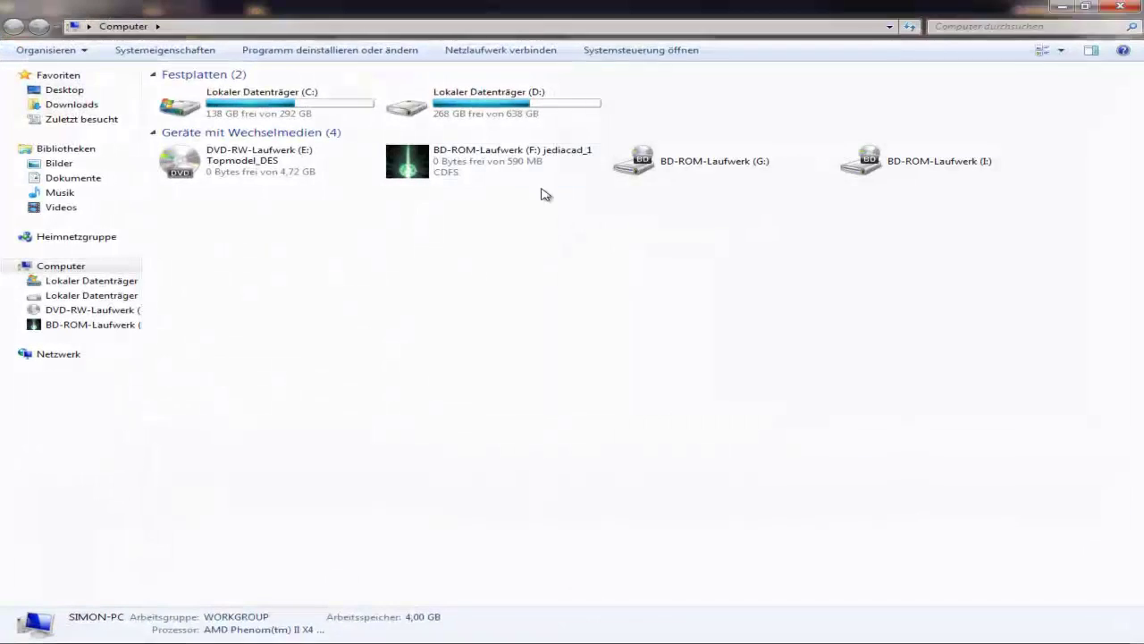
{"action": "left_click", "coordinate": [464, 96]}
{"action": "double_click", "coordinate": [464, 95]}
{"action": "double_click", "coordinate": [212, 122]}
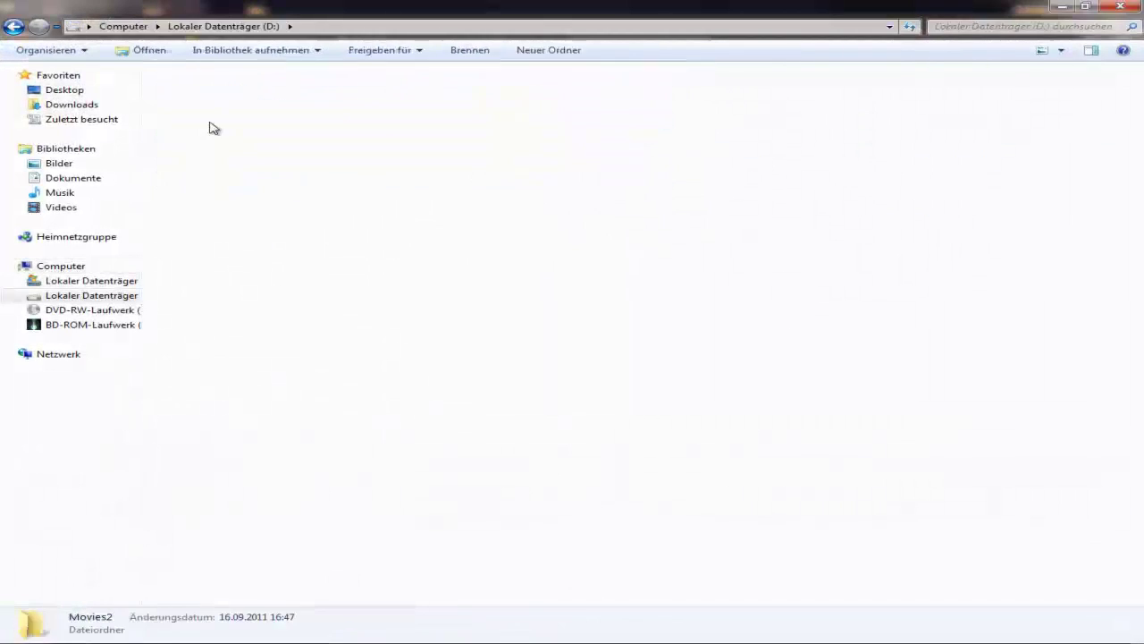
{"action": "left_click_drag", "start_coordinate": [152, 66], "coordinate": [429, 132]}
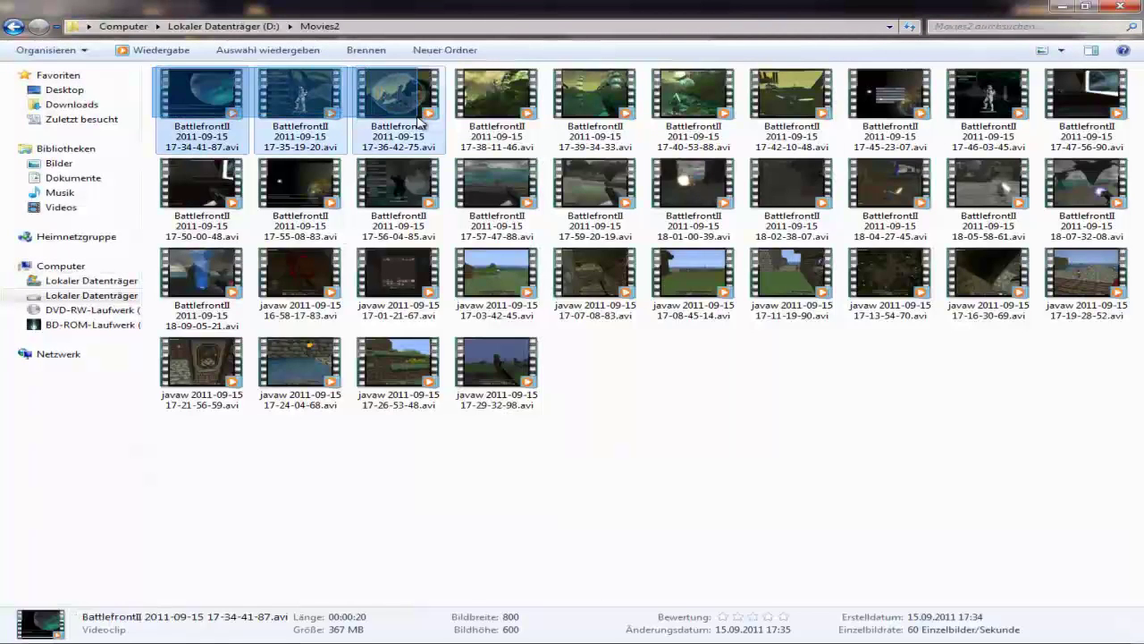
{"action": "left_click_drag", "start_coordinate": [201, 86], "coordinate": [179, 272]}
{"action": "left_click", "coordinate": [50, 112]}
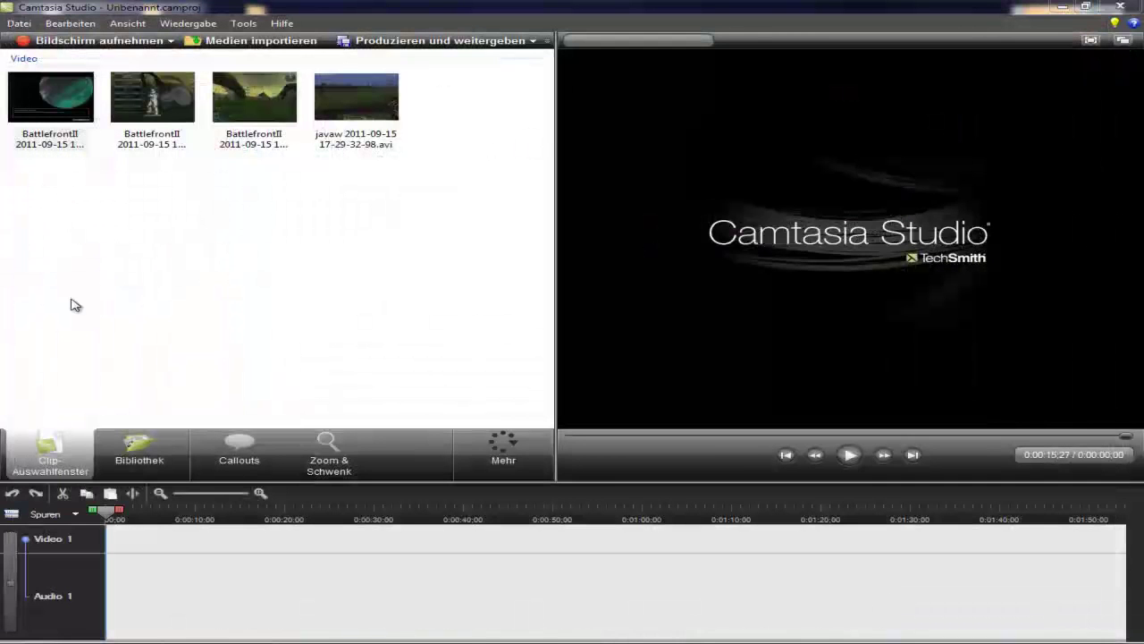
Step: Place all four clips on the timeline and set the editing dimensions to the 1280 x 960 recording format
{"action": "left_click_drag", "start_coordinate": [16, 206], "coordinate": [426, 92]}
{"action": "left_click_drag", "start_coordinate": [239, 89], "coordinate": [98, 548]}
{"action": "left_click", "coordinate": [524, 343]}
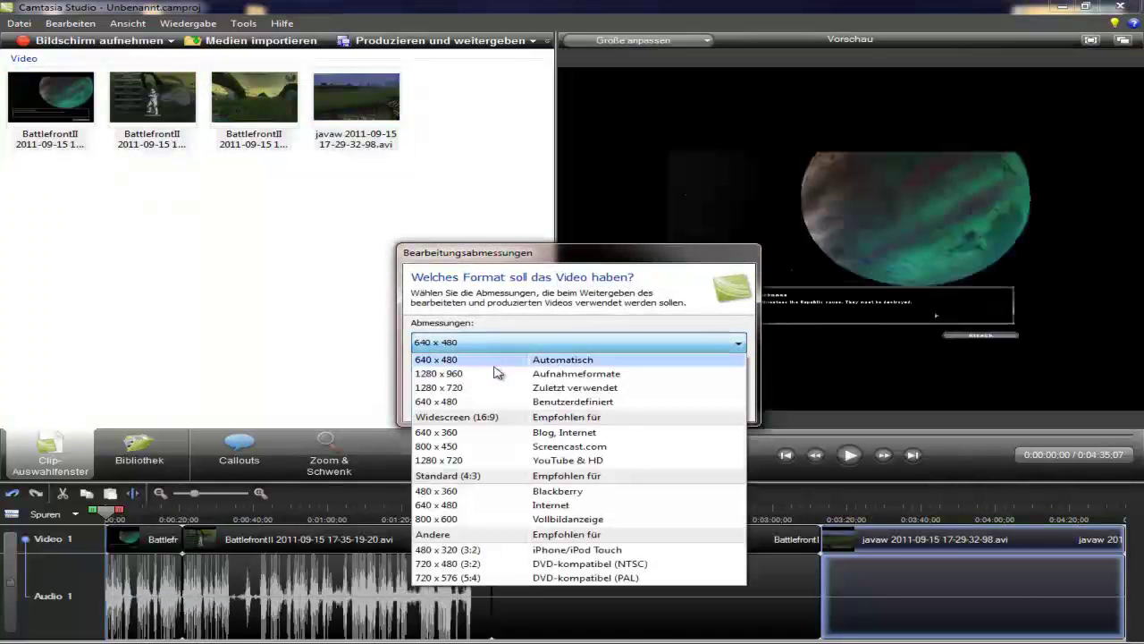
{"action": "left_click", "coordinate": [524, 373]}
{"action": "left_click", "coordinate": [634, 409]}
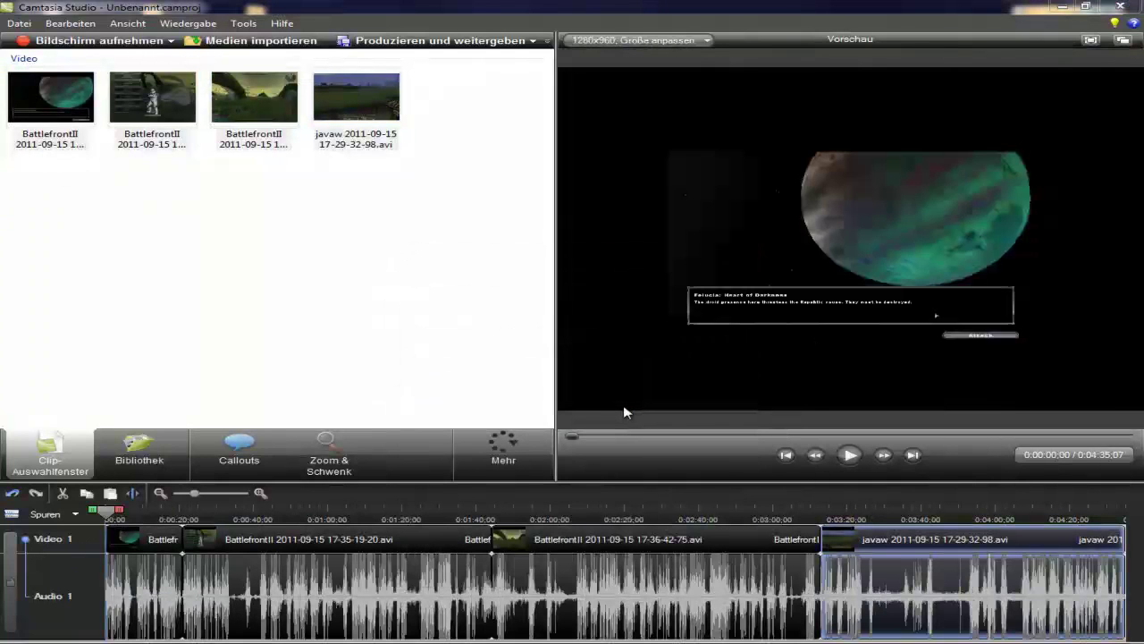
Step: Scrub through the assembled video in the preview and return the playhead to the start
{"action": "left_click_drag", "start_coordinate": [710, 432], "coordinate": [590, 435]}
{"action": "left_click_drag", "start_coordinate": [910, 445], "coordinate": [704, 436]}
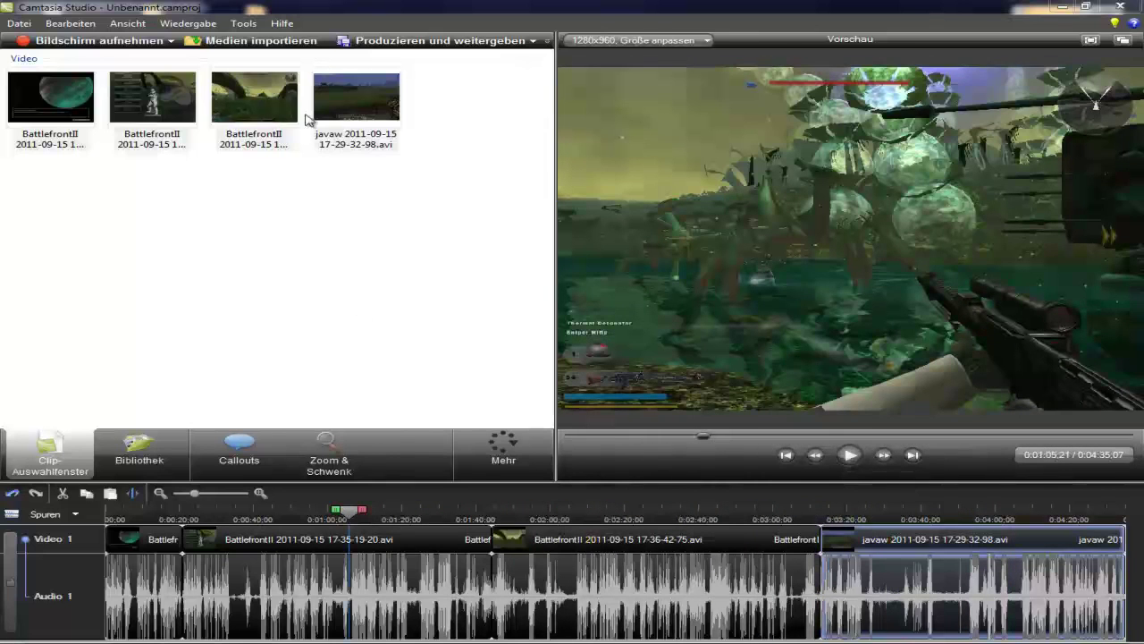
{"action": "left_click", "coordinate": [574, 436]}
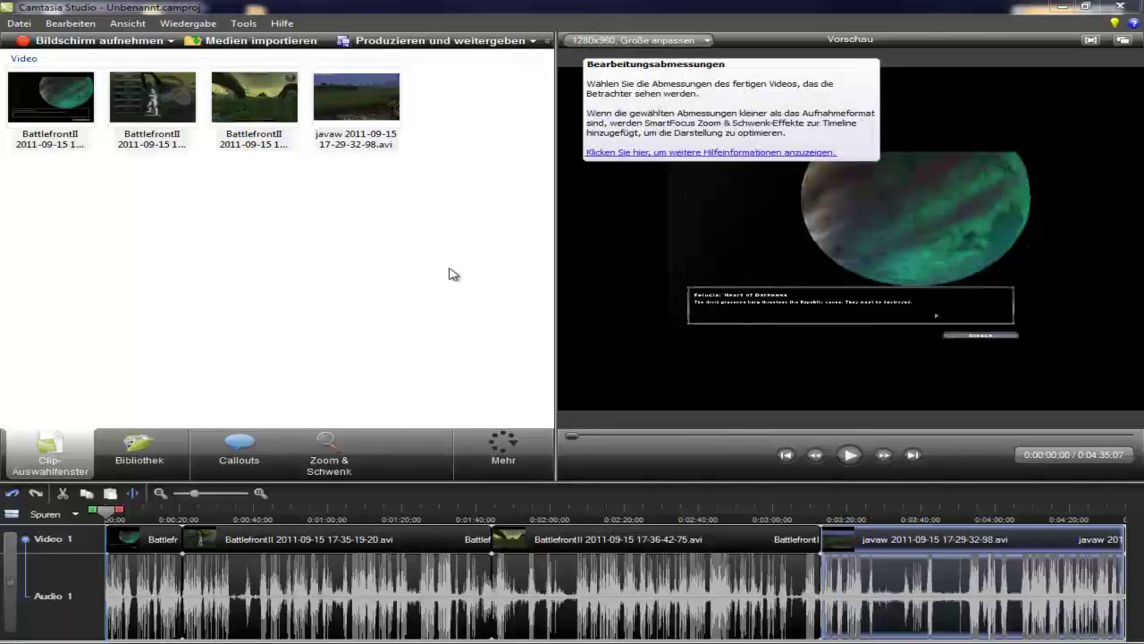
Step: Examine the options for Audio, Übergangseffekte, Cursoreffekte and Titelclips, and return to the clip bin
{"action": "left_click", "coordinate": [490, 456]}
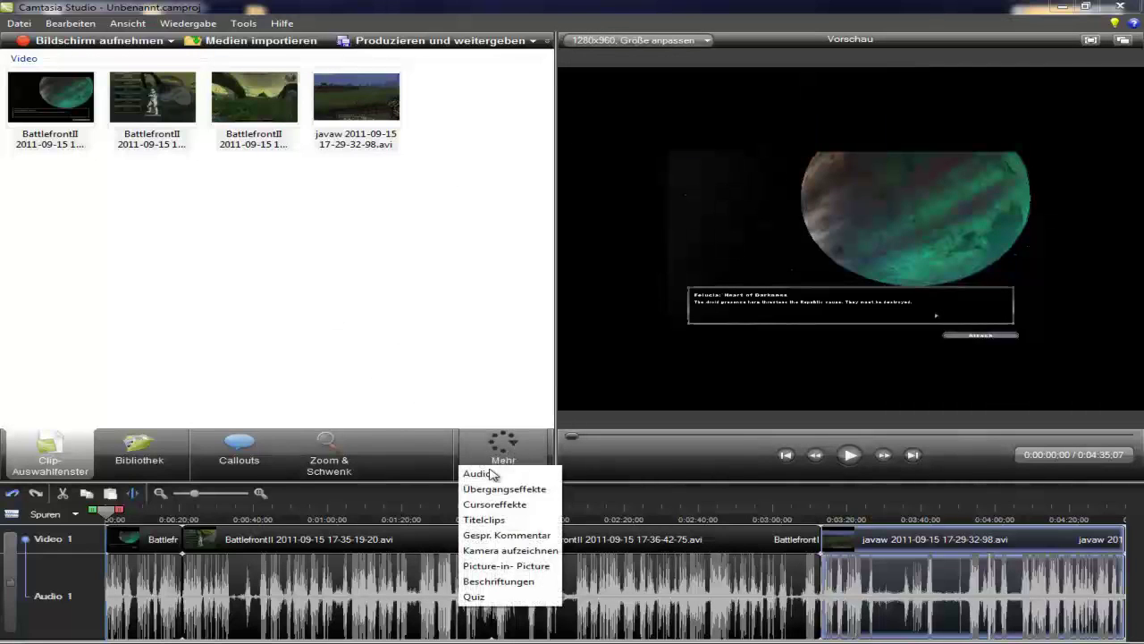
{"action": "left_click", "coordinate": [478, 473]}
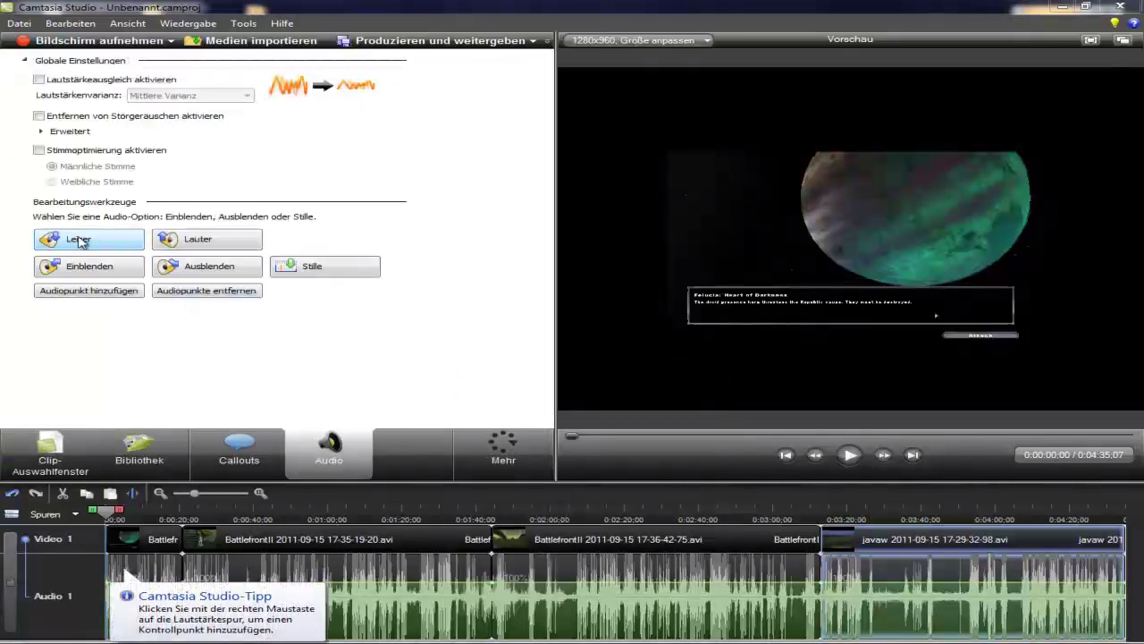
{"action": "left_click", "coordinate": [503, 447]}
{"action": "left_click", "coordinate": [506, 487]}
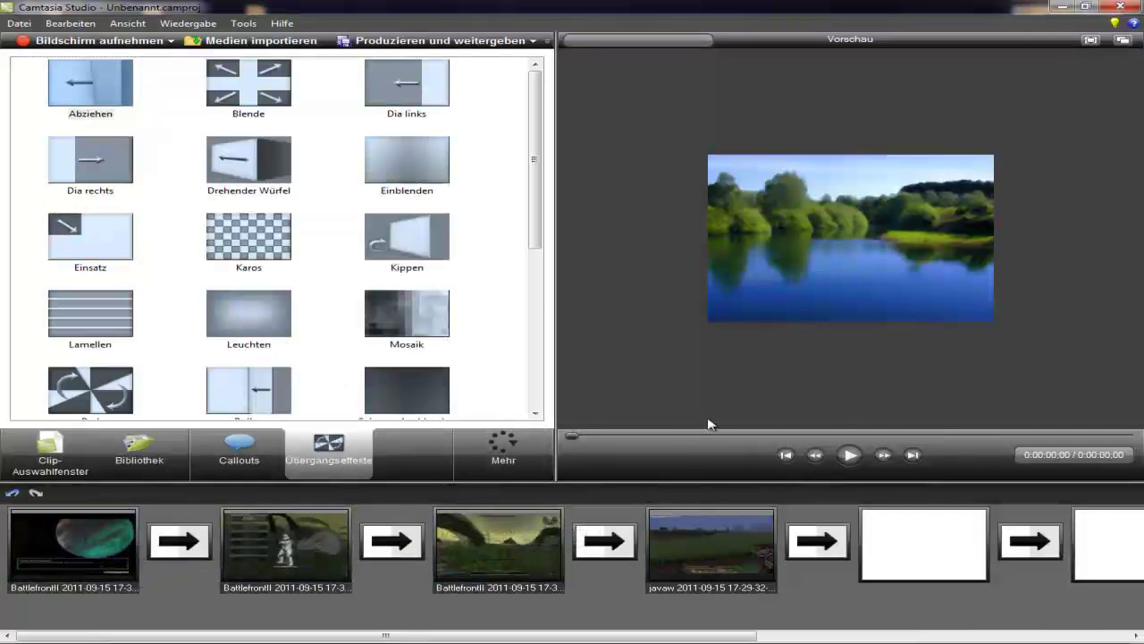
{"action": "left_click", "coordinate": [515, 463]}
{"action": "left_click", "coordinate": [494, 504]}
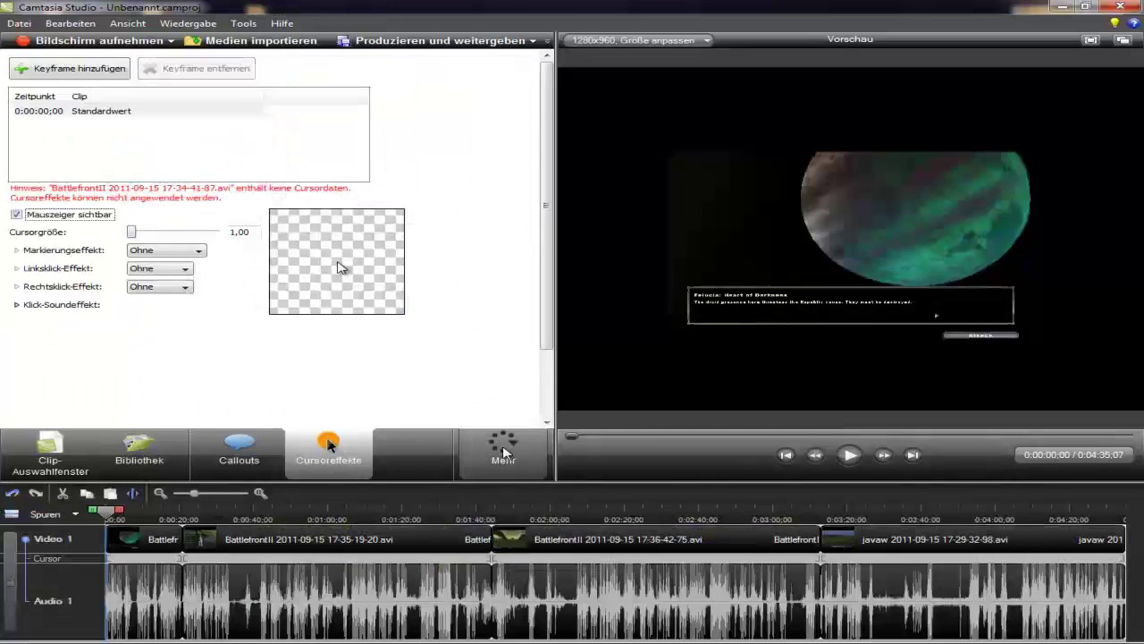
{"action": "left_click", "coordinate": [505, 451]}
{"action": "left_click", "coordinate": [510, 523]}
{"action": "left_click", "coordinate": [479, 449]}
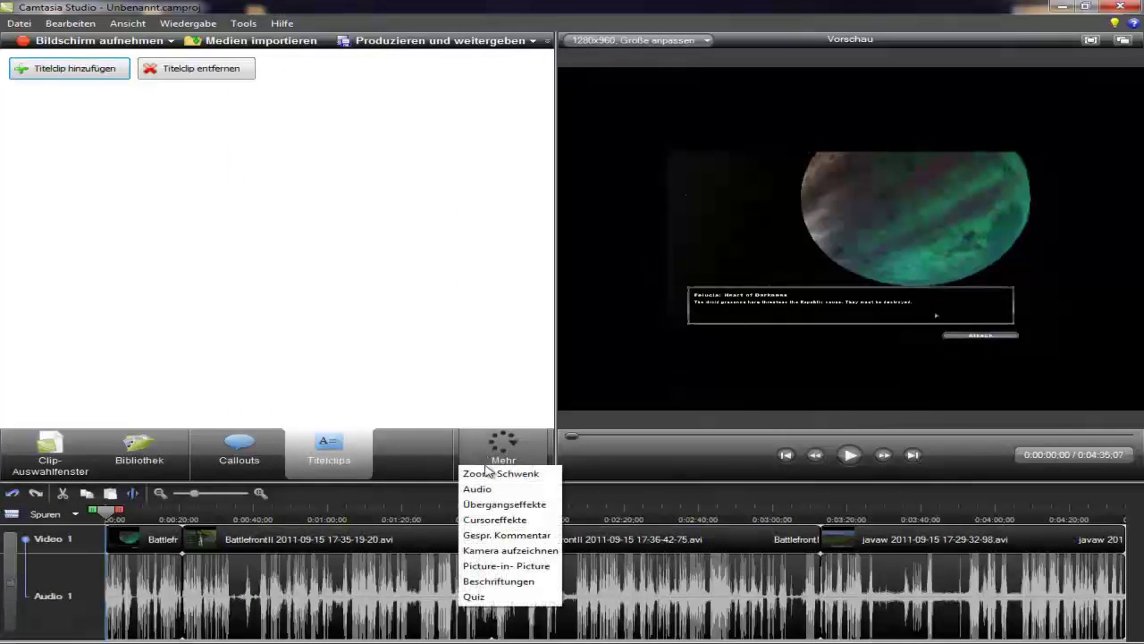
{"action": "left_click", "coordinate": [429, 395]}
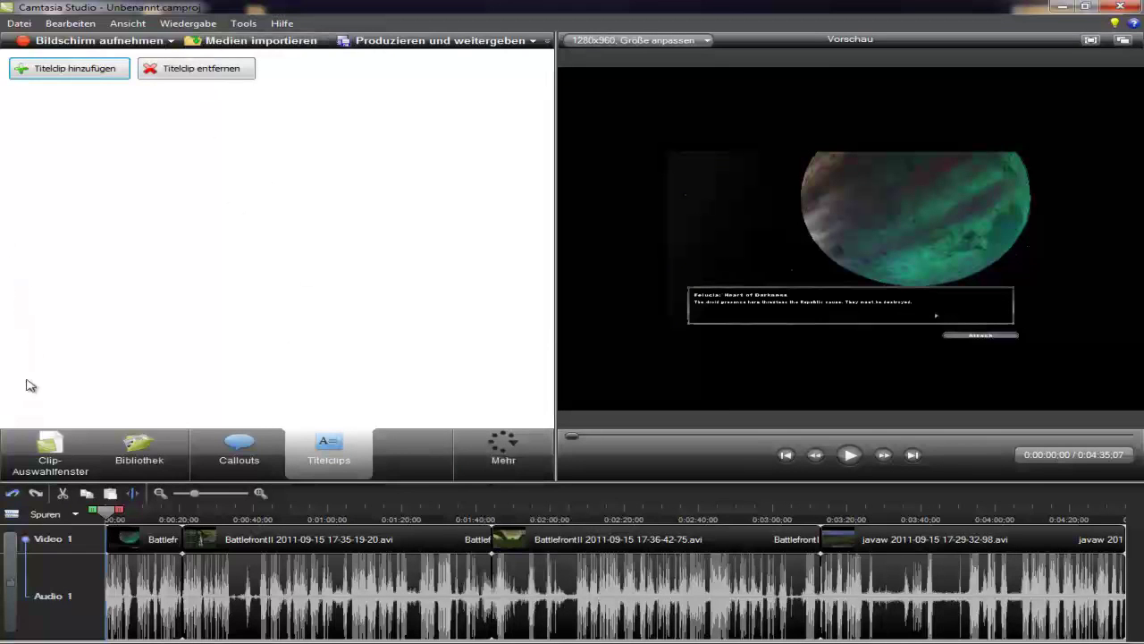
{"action": "left_click", "coordinate": [51, 458]}
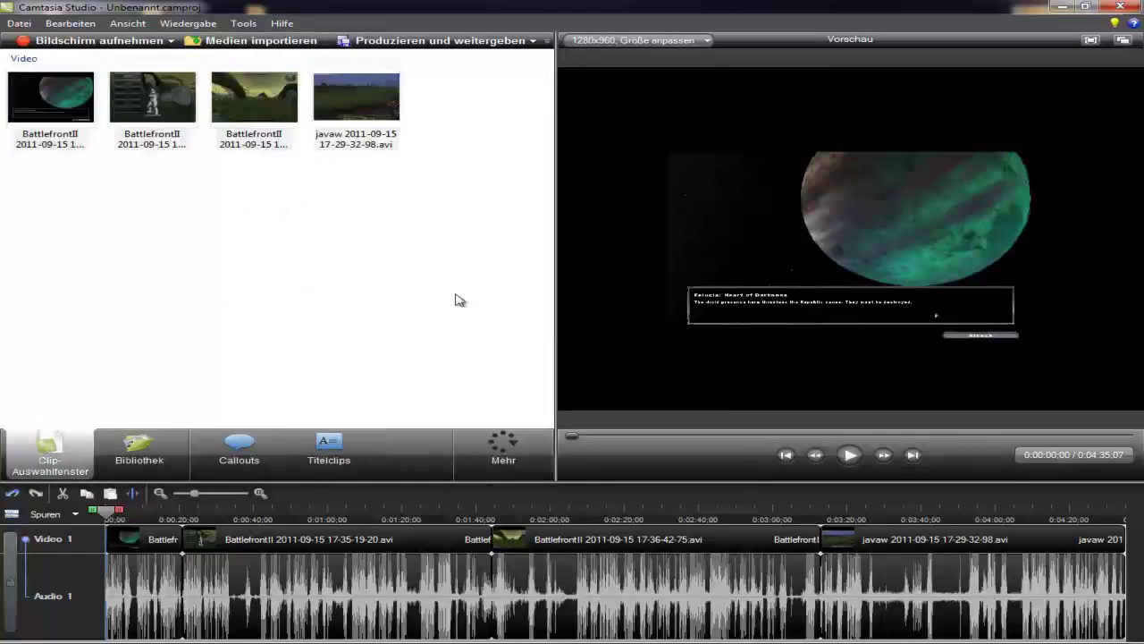
Step: Reopen the Bearbeitungsabmessungen settings and choose the 1280 x 960 Aufnahmeformate preset
{"action": "left_click", "coordinate": [613, 41]}
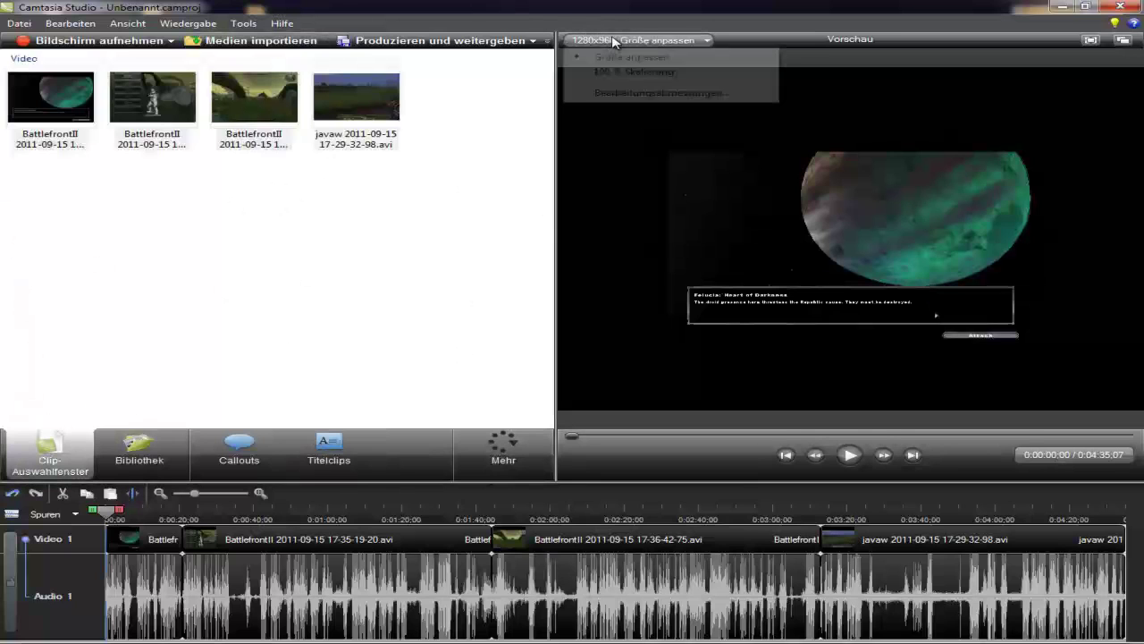
{"action": "left_click", "coordinate": [632, 91]}
{"action": "left_click", "coordinate": [524, 344]}
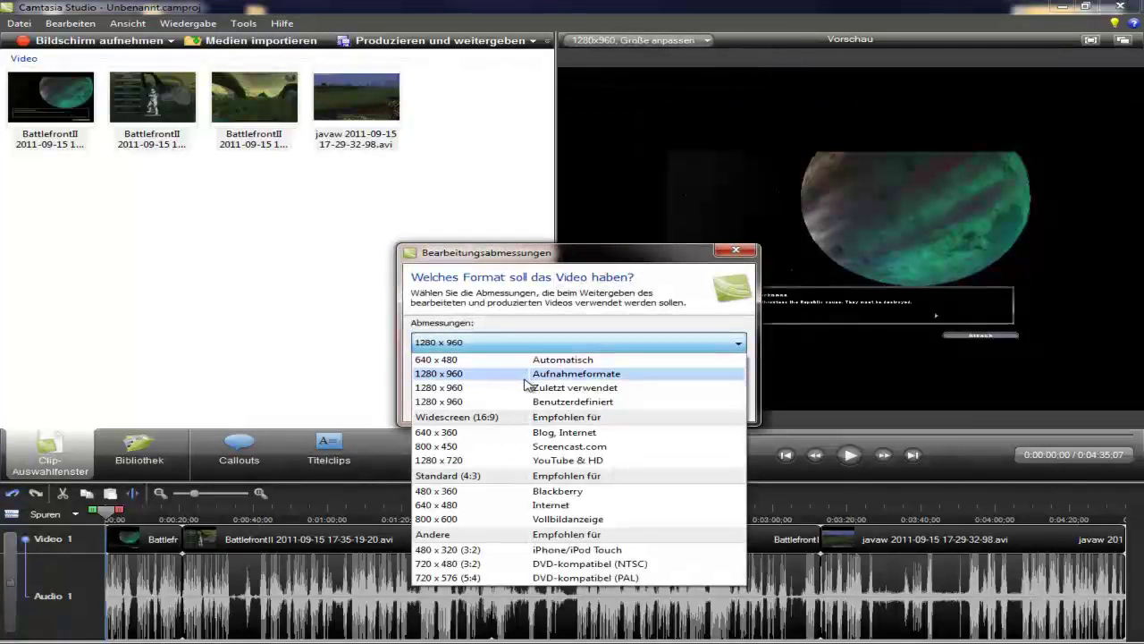
{"action": "left_click", "coordinate": [522, 376]}
{"action": "left_click", "coordinate": [556, 409]}
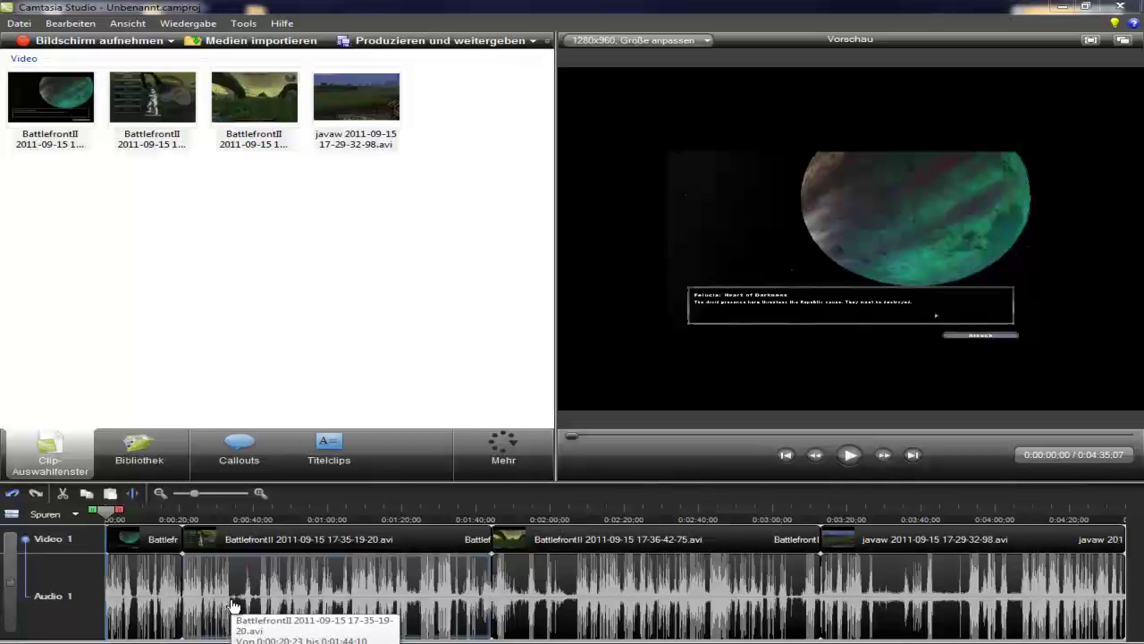
{"action": "key", "text": "ctrl+a"}
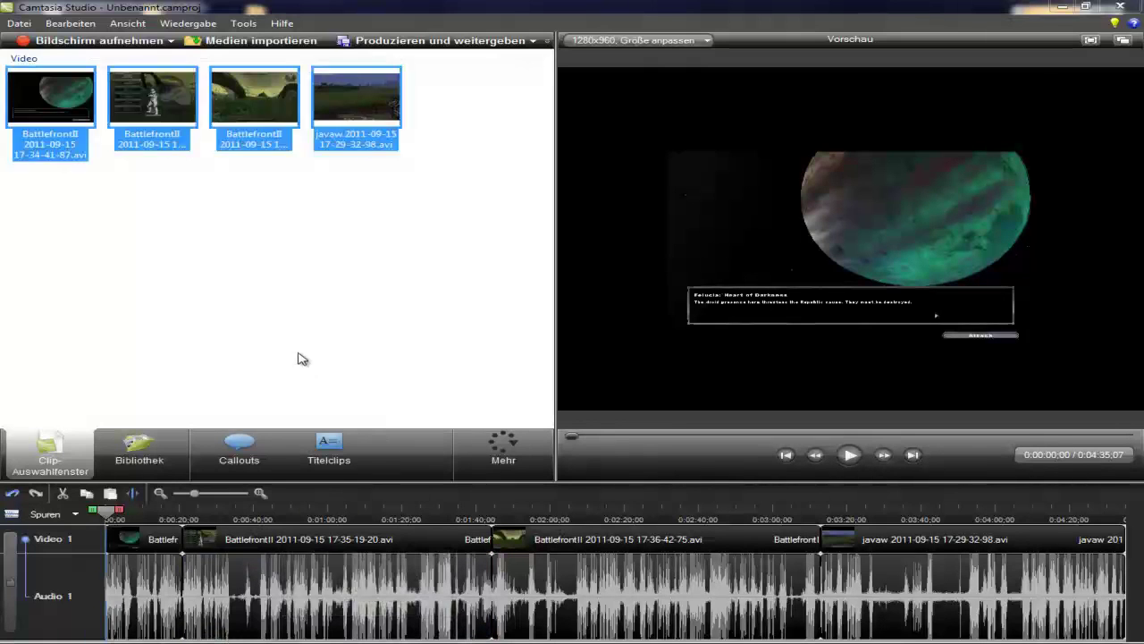
{"action": "left_click", "coordinate": [301, 358]}
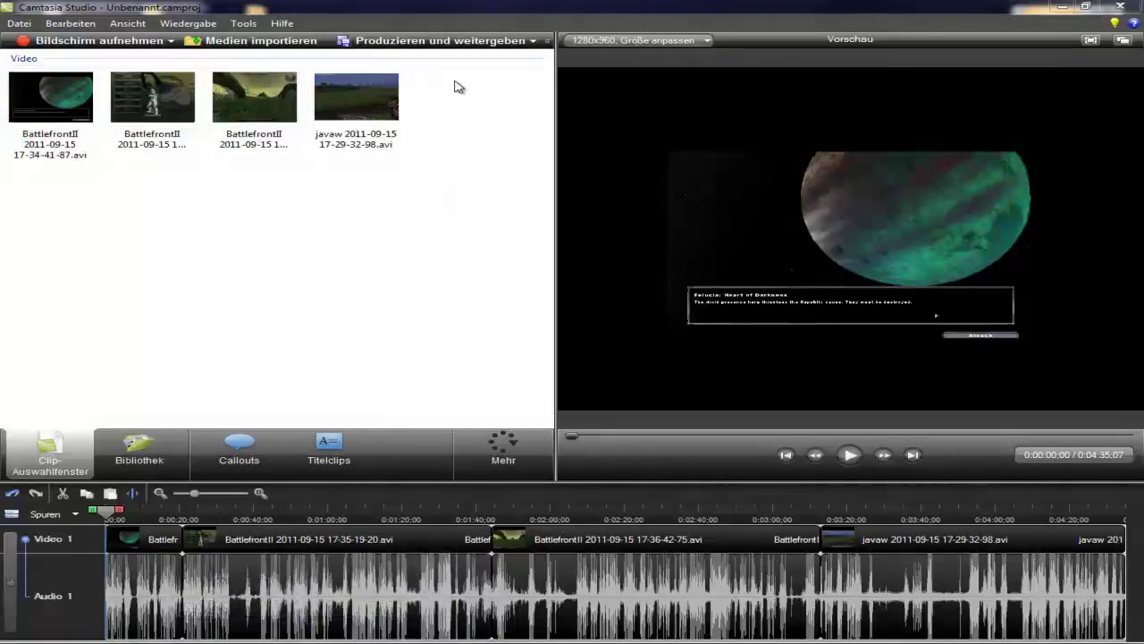
Step: Start producing the video with the Benutzerdefinierte Produktionseinstellungen profile and proceed to the file format selection
{"action": "left_click", "coordinate": [480, 41]}
{"action": "left_click", "coordinate": [535, 182]}
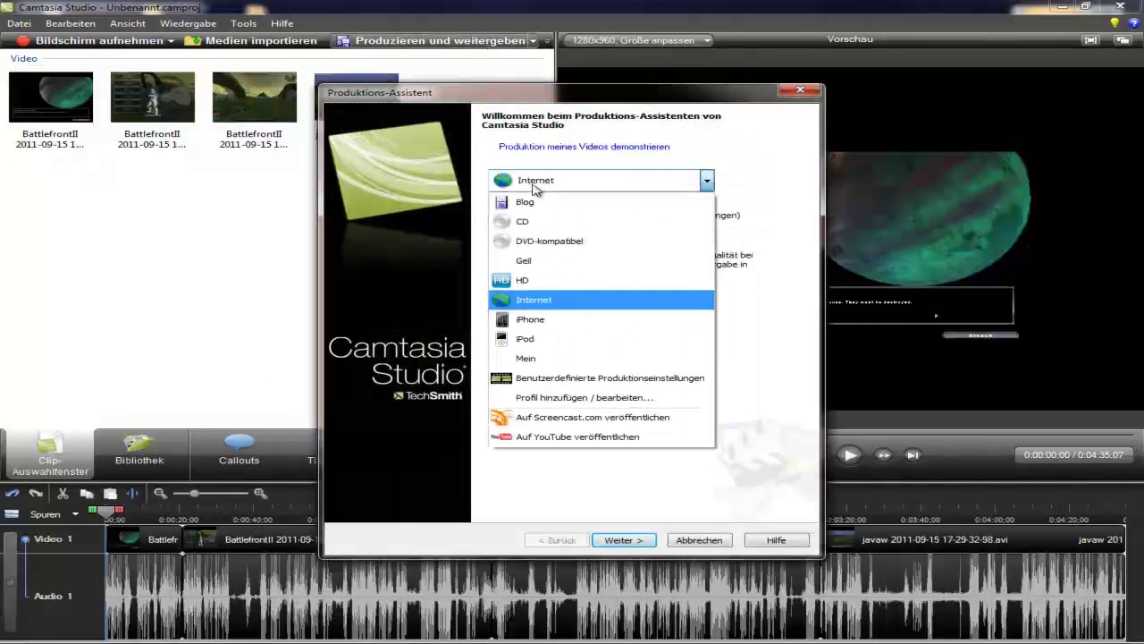
{"action": "left_click", "coordinate": [532, 280]}
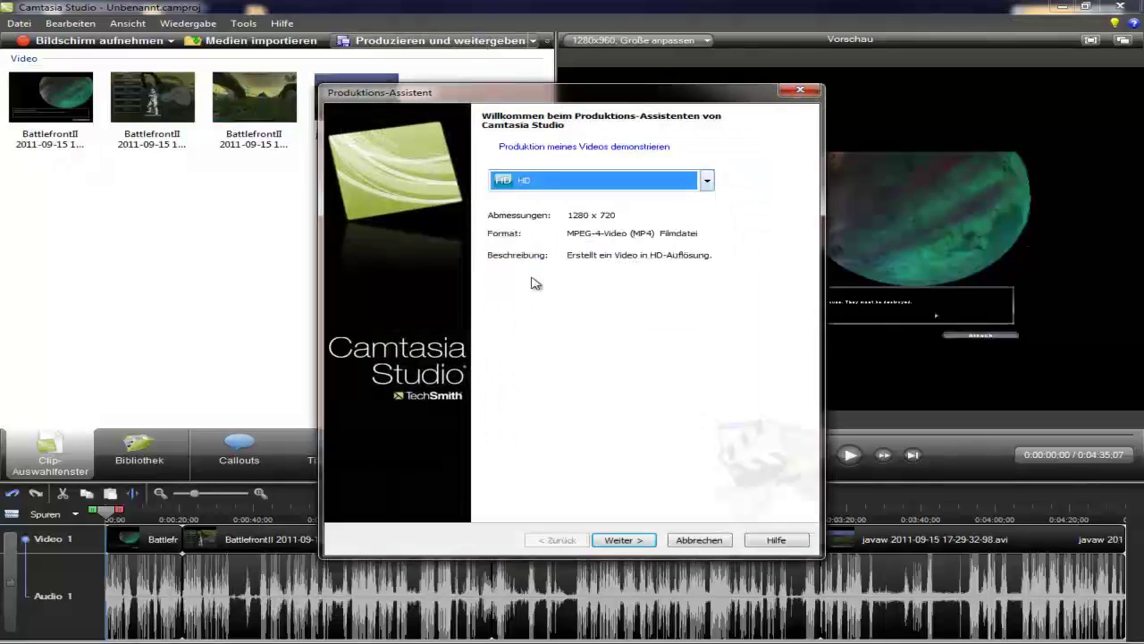
{"action": "left_click", "coordinate": [605, 183]}
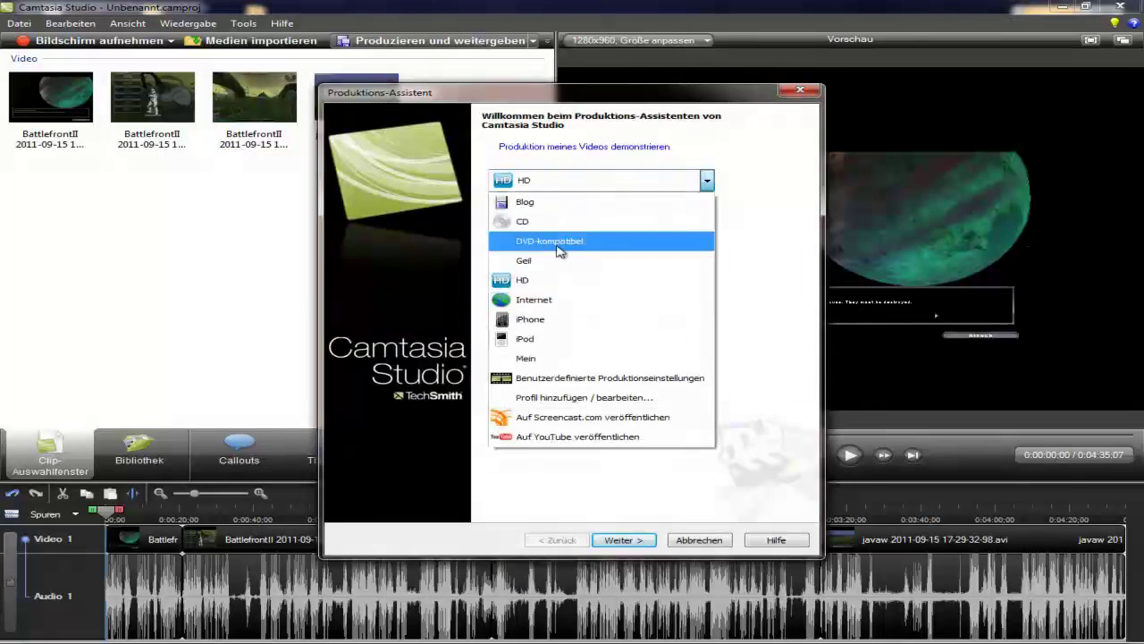
{"action": "left_click", "coordinate": [605, 379]}
{"action": "left_click", "coordinate": [649, 541]}
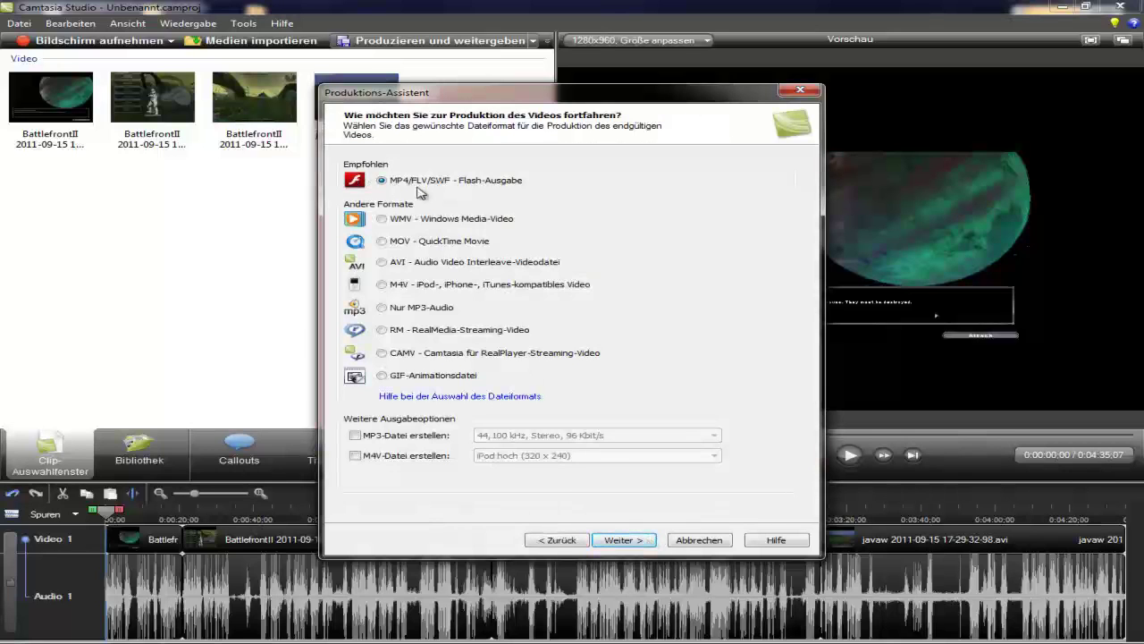
Step: Proceed with the MP4/FLV/SWF Flash output, choose the Keine Steuerelemente template and fit the video to the 1280x960 editing dimensions
{"action": "left_click", "coordinate": [611, 541]}
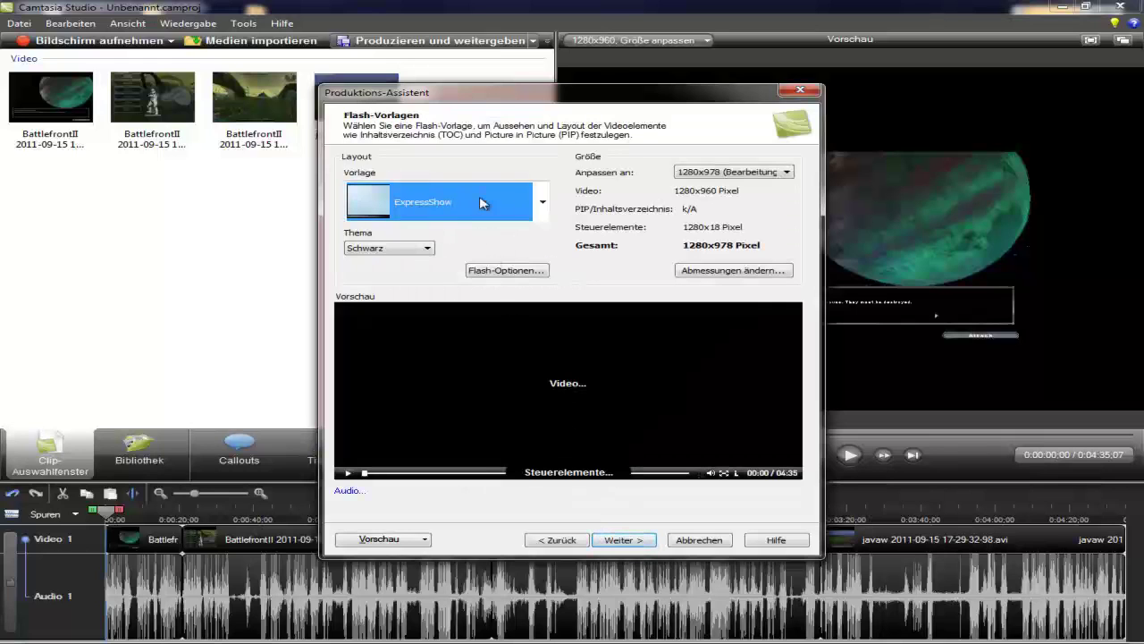
{"action": "left_click", "coordinate": [481, 203]}
{"action": "left_click", "coordinate": [443, 404]}
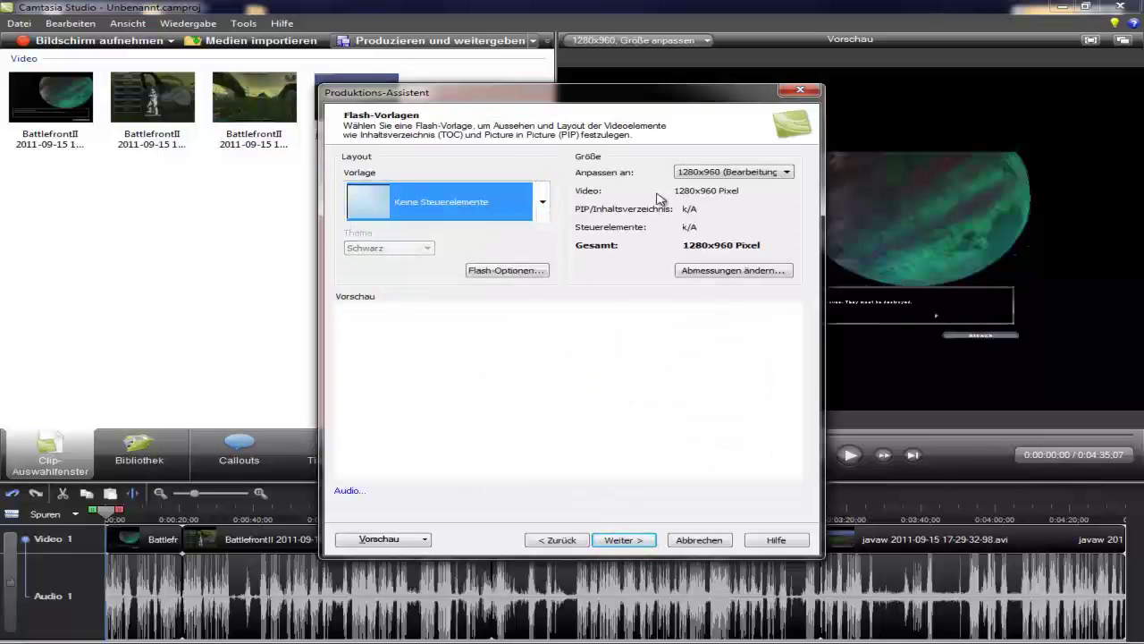
{"action": "left_click", "coordinate": [721, 178]}
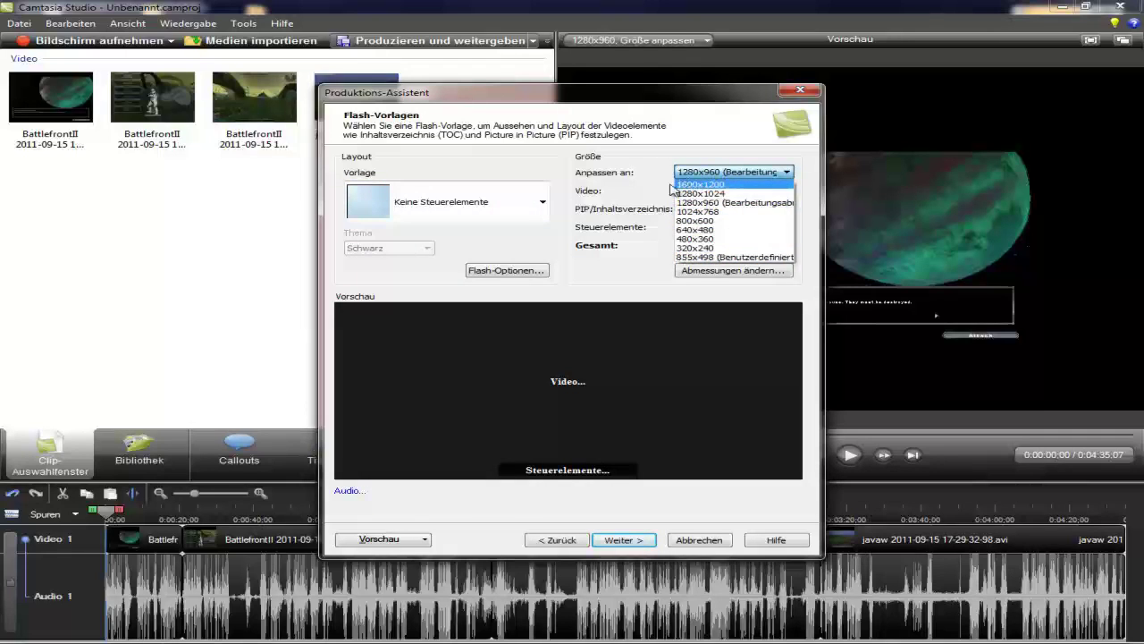
{"action": "left_click", "coordinate": [715, 204]}
Step: Open the video dimensions and set a custom size of 1280 x 720 without keeping the aspect ratio
{"action": "left_click", "coordinate": [706, 276]}
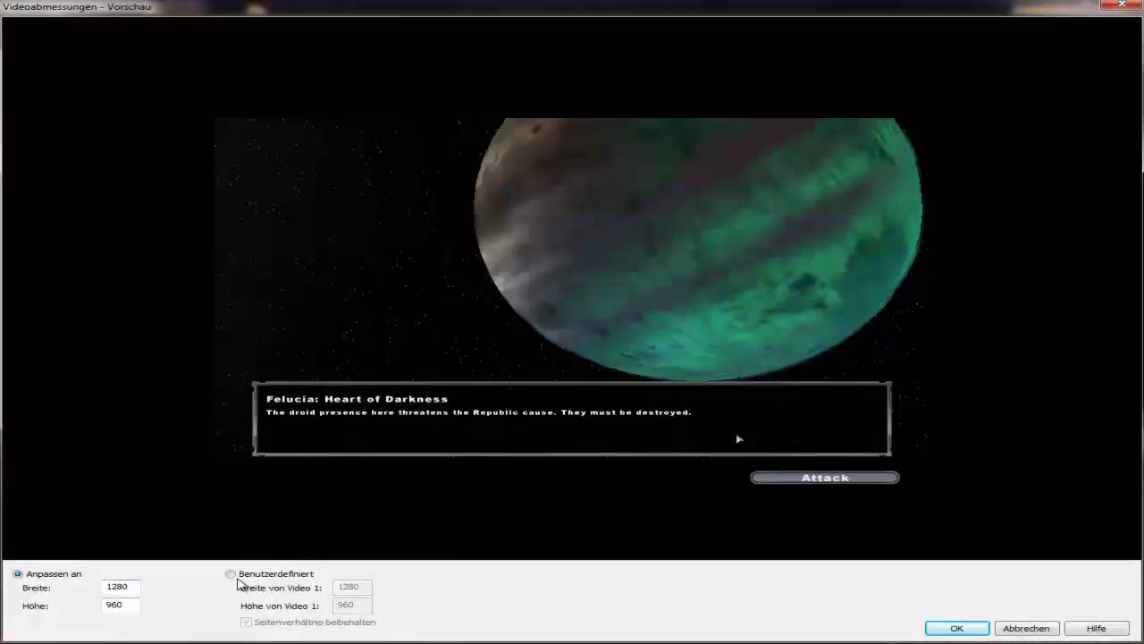
{"action": "left_click", "coordinate": [237, 576]}
{"action": "left_click_drag", "start_coordinate": [354, 592], "coordinate": [236, 590]}
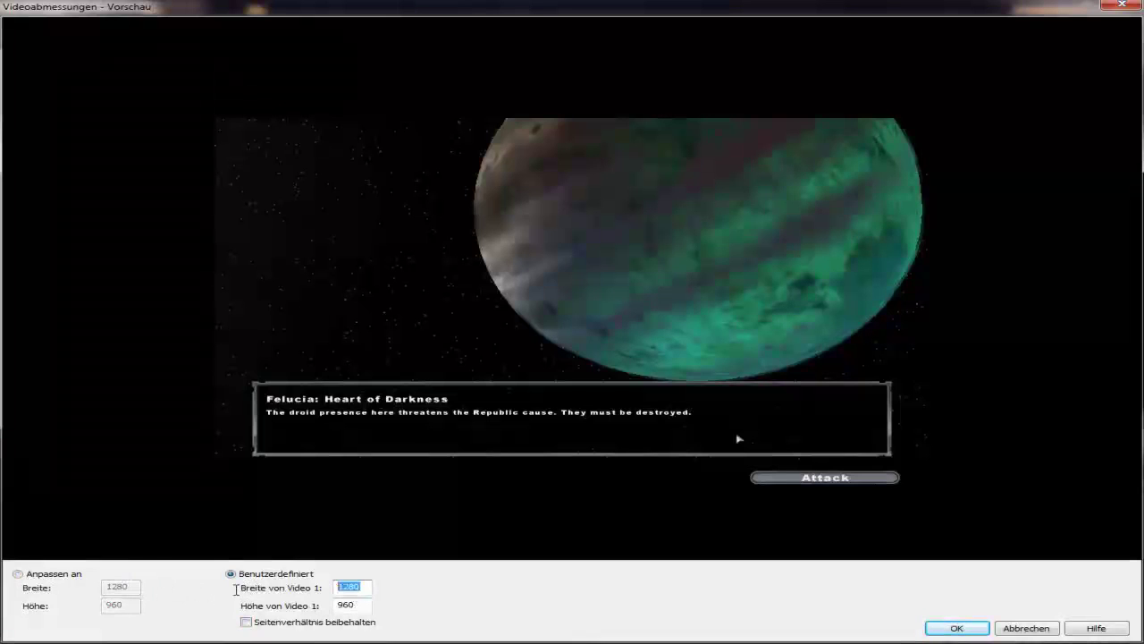
{"action": "left_click_drag", "start_coordinate": [358, 605], "coordinate": [302, 610]}
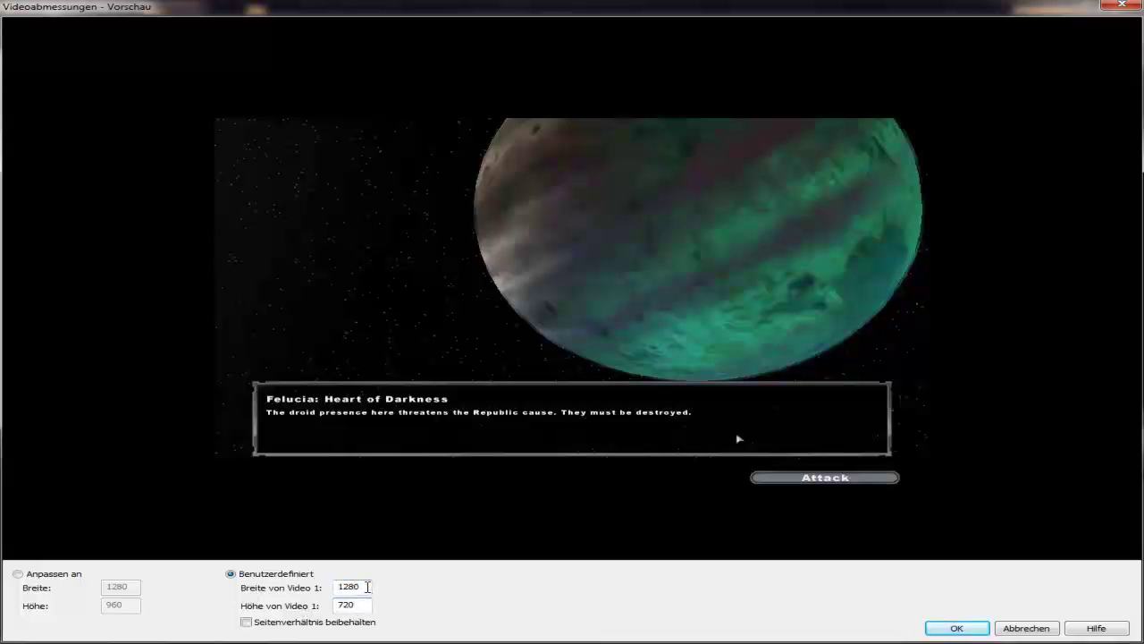
Step: Change the video dimensions to 855 x 480, select the Anpassen an mode and accept them
{"action": "left_click_drag", "start_coordinate": [368, 587], "coordinate": [289, 587]}
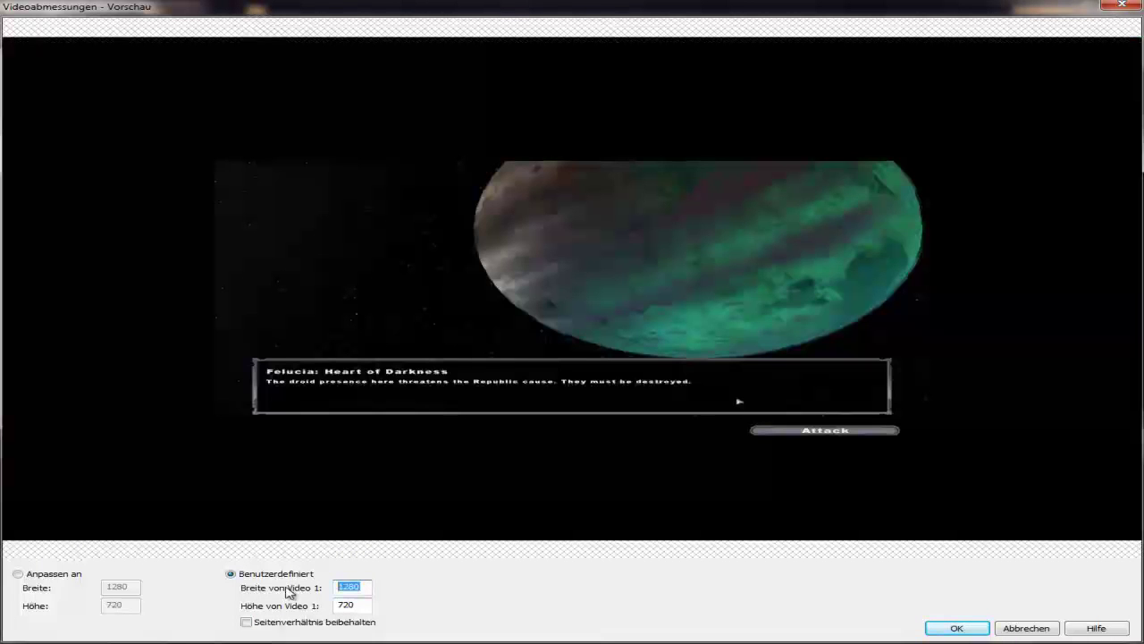
{"action": "type", "text": "855"}
{"action": "left_click_drag", "start_coordinate": [356, 606], "coordinate": [317, 610]}
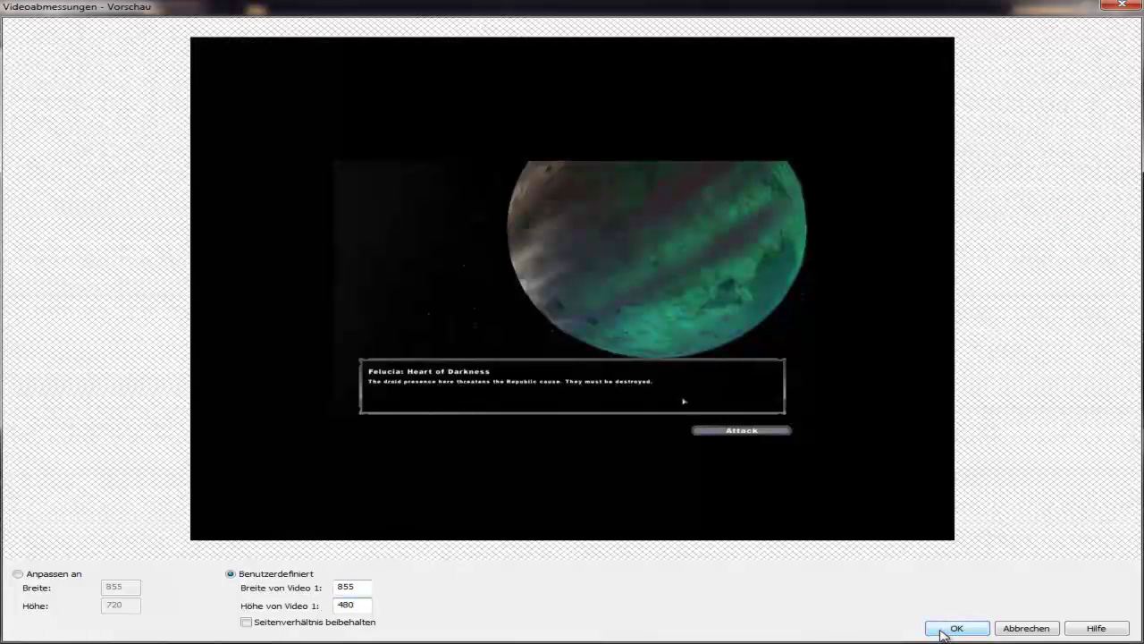
{"action": "left_click", "coordinate": [19, 575]}
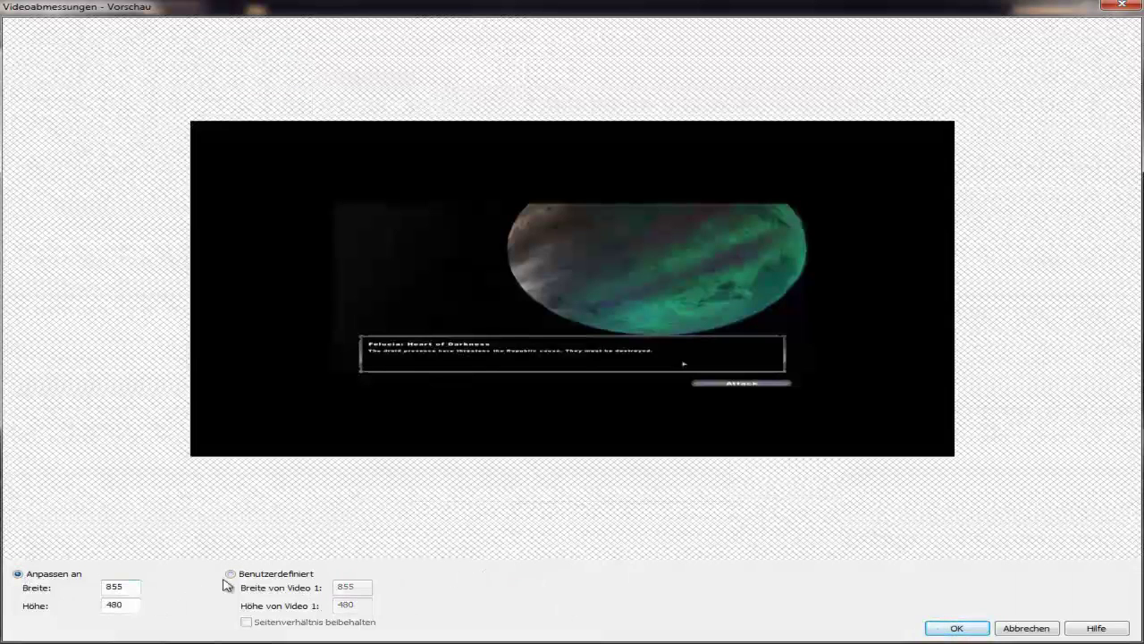
{"action": "left_click", "coordinate": [231, 573]}
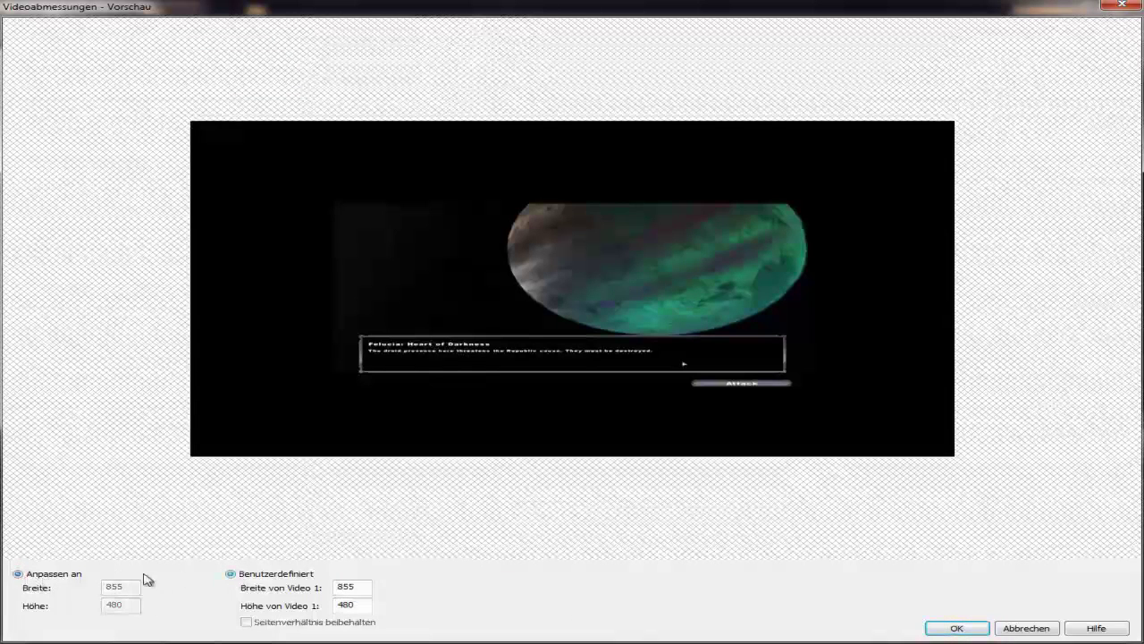
{"action": "left_click", "coordinate": [19, 574]}
{"action": "left_click", "coordinate": [949, 628]}
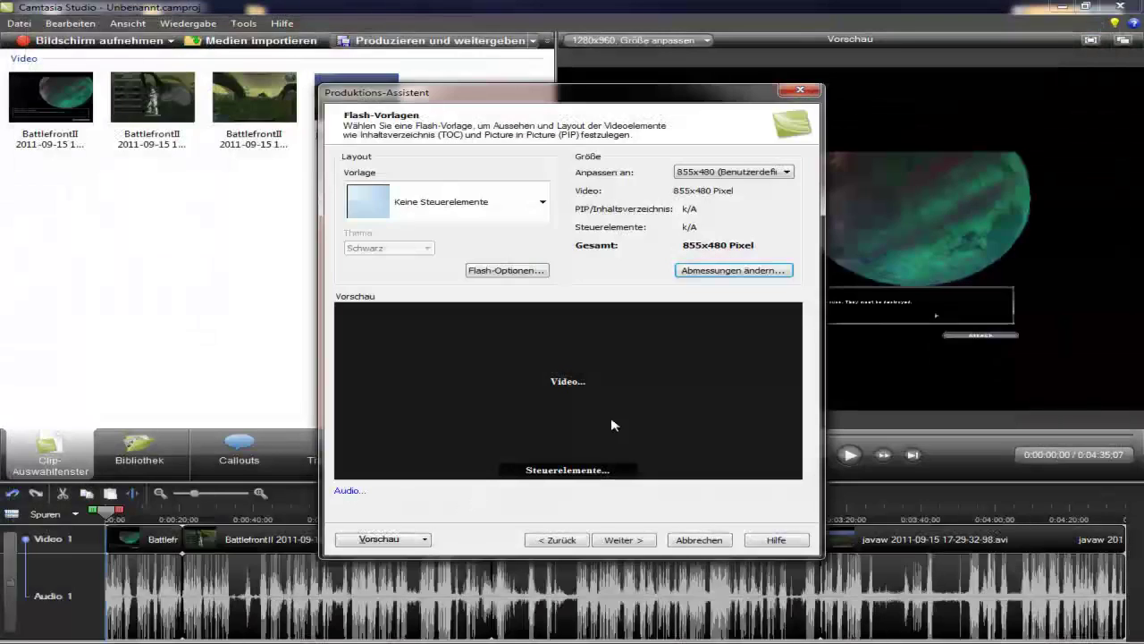
Step: Open the Flash-Optionen and compare the Bitrate and Qualität encoding modes, returning to Qualität
{"action": "left_click", "coordinate": [501, 272]}
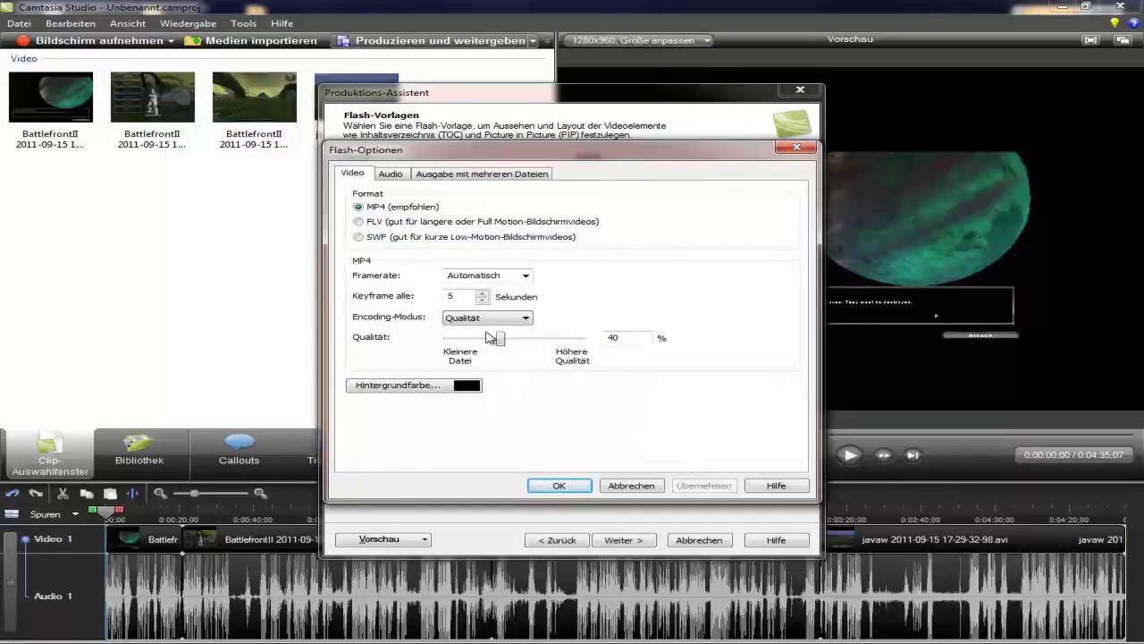
{"action": "left_click", "coordinate": [487, 318]}
{"action": "left_click", "coordinate": [471, 342]}
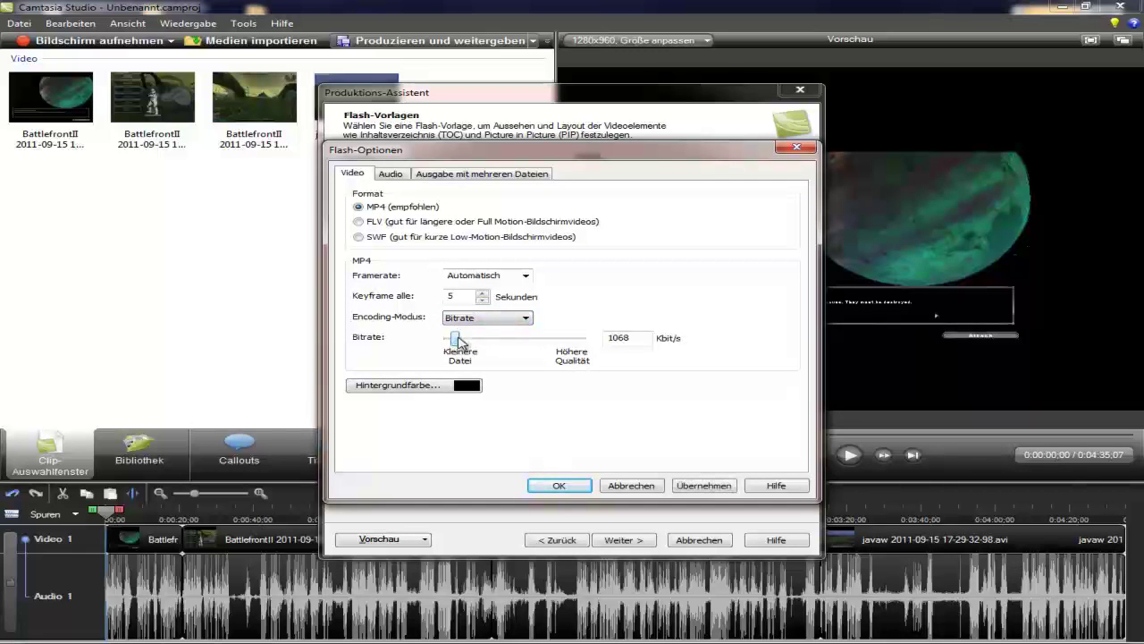
{"action": "left_click", "coordinate": [474, 318]}
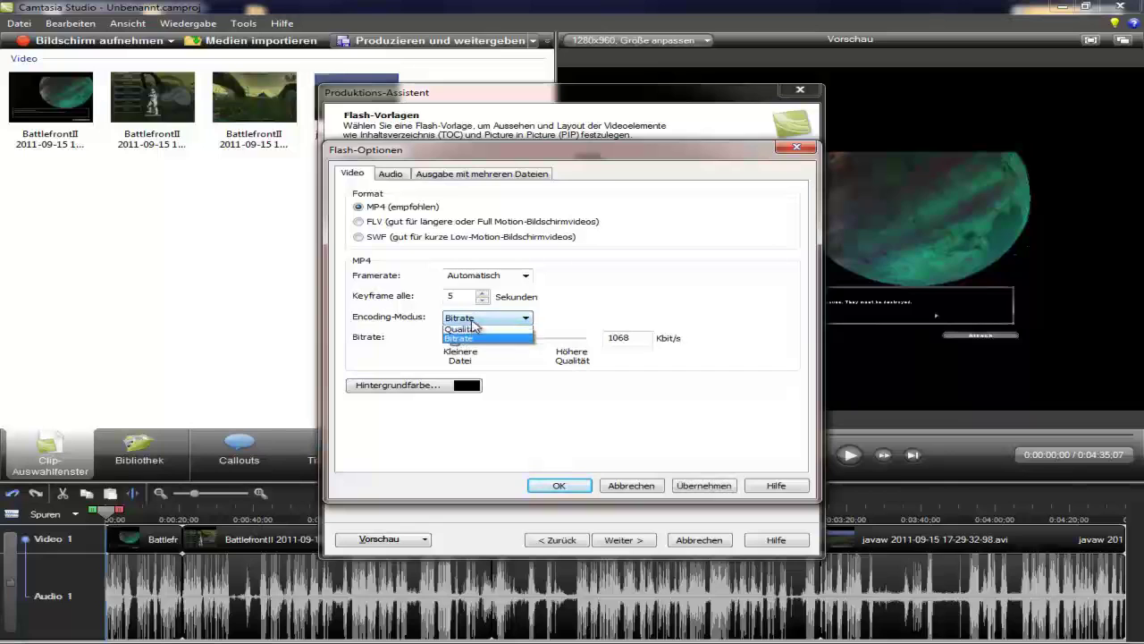
{"action": "left_click", "coordinate": [467, 337]}
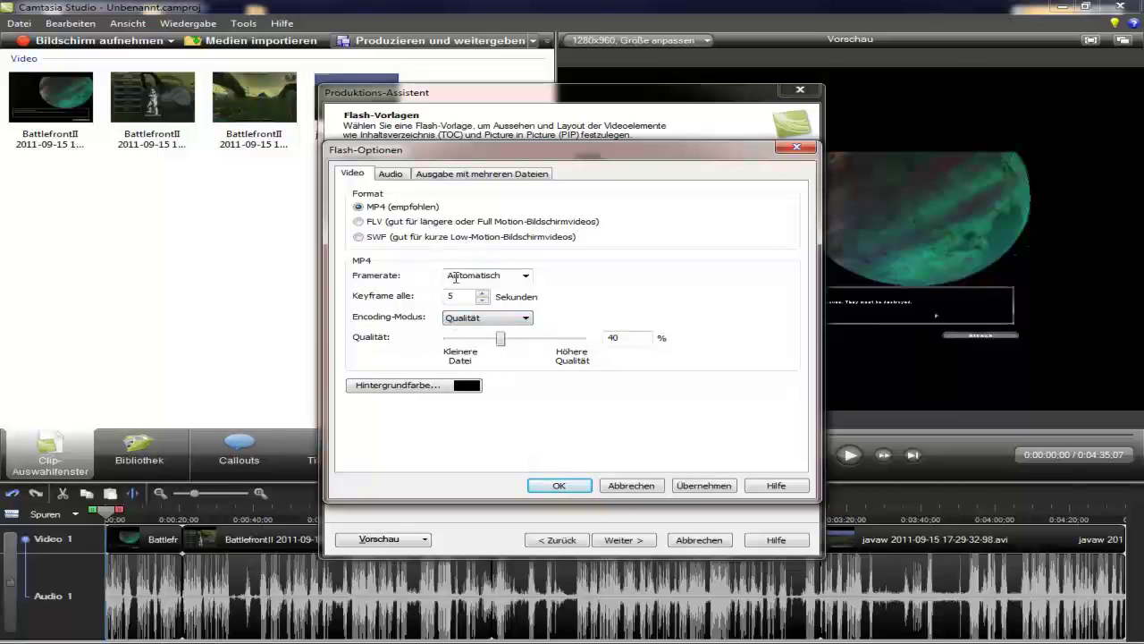
Step: Compare the settings offered for the FLV and SWF formats and return to MP4
{"action": "left_click", "coordinate": [358, 222]}
{"action": "left_click", "coordinate": [359, 237]}
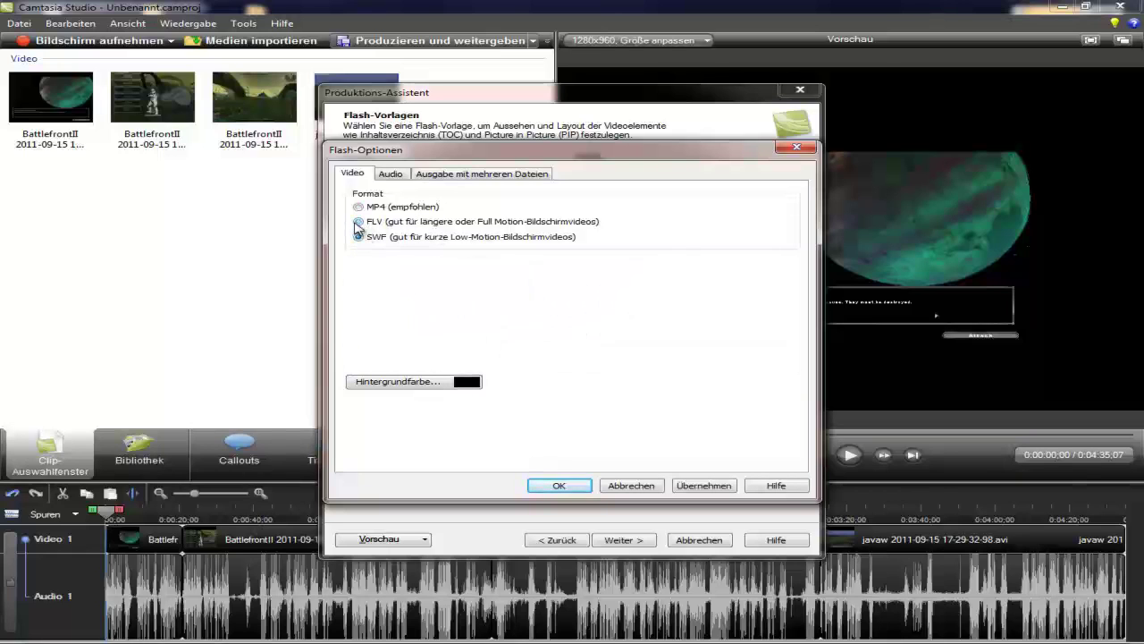
{"action": "left_click", "coordinate": [359, 206]}
{"action": "left_click", "coordinate": [359, 221]}
{"action": "left_click", "coordinate": [359, 237]}
{"action": "left_click", "coordinate": [359, 207]}
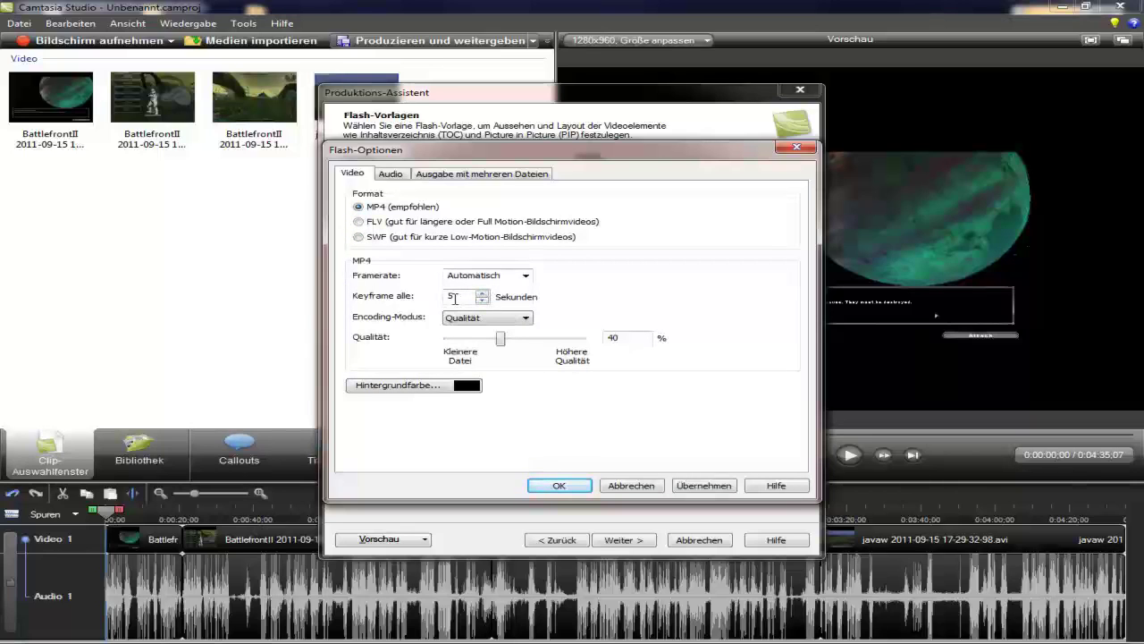
Step: Try a frame rate of 30 and restore it to Automatisch
{"action": "left_click", "coordinate": [526, 276]}
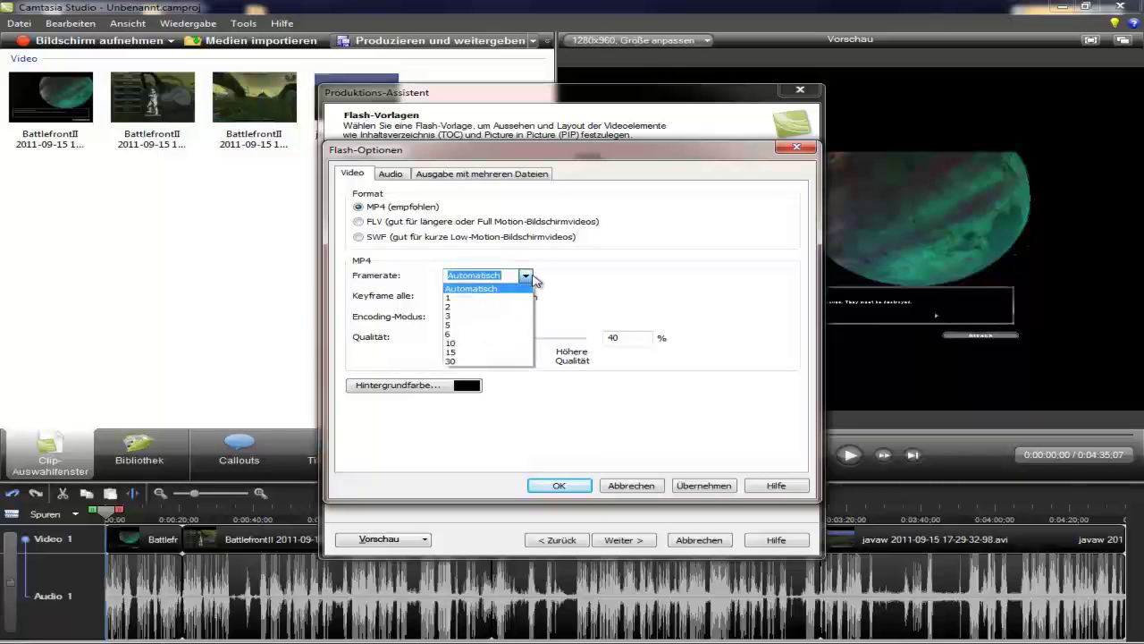
{"action": "left_click", "coordinate": [474, 360]}
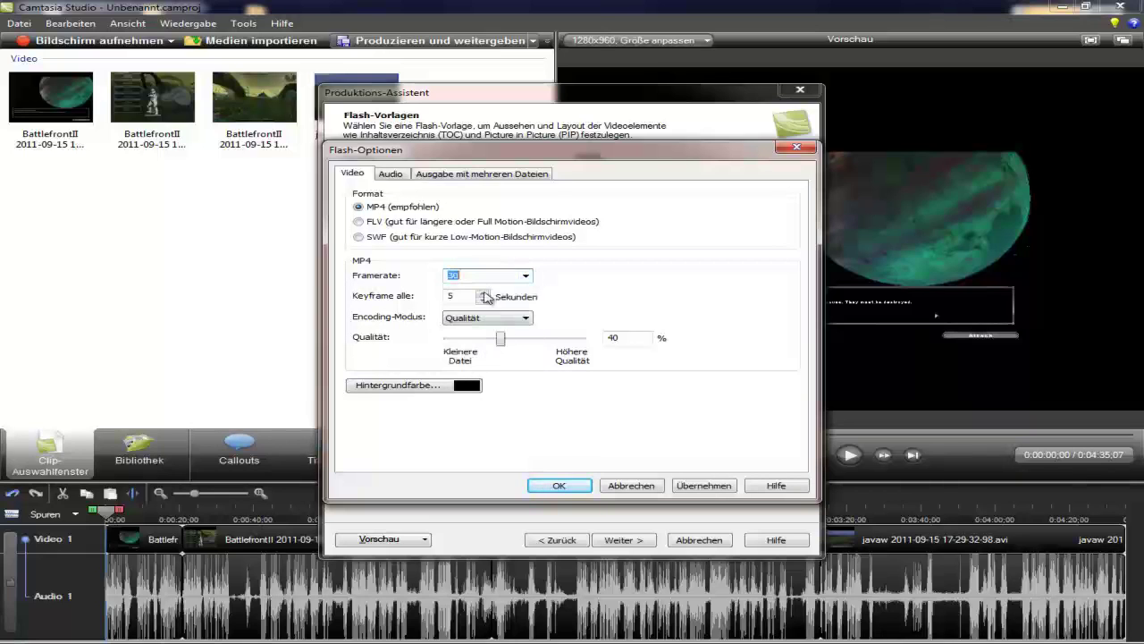
{"action": "left_click", "coordinate": [511, 275]}
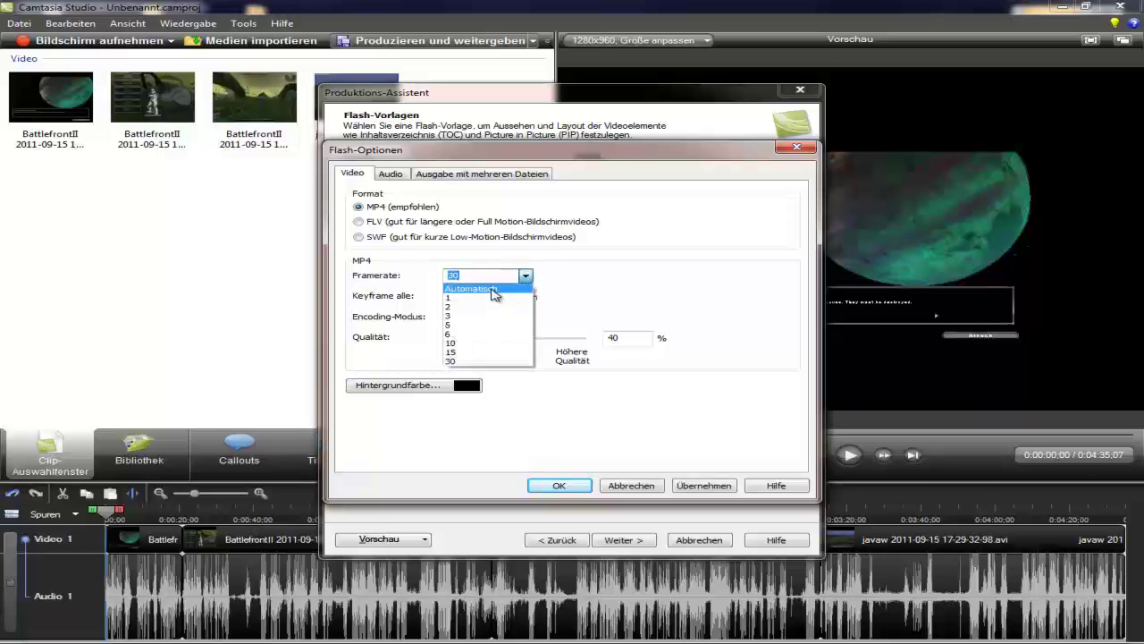
{"action": "left_click", "coordinate": [490, 289]}
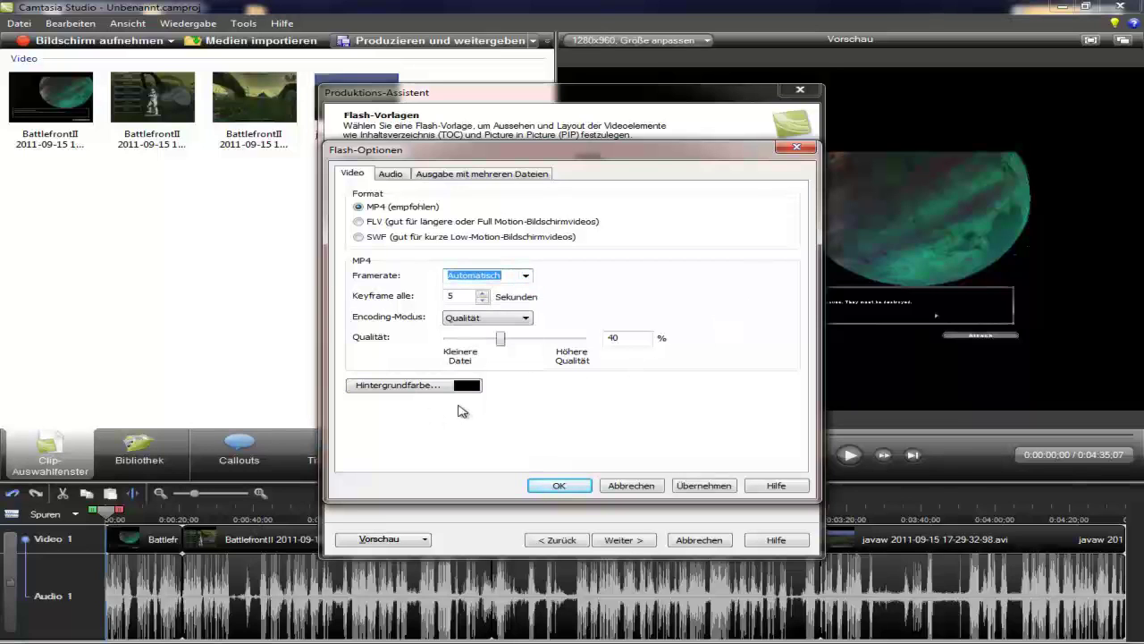
Step: Review the audio bitrate choices and the multi-file output options, and apply and accept the Flash-Optionen
{"action": "left_click", "coordinate": [391, 178]}
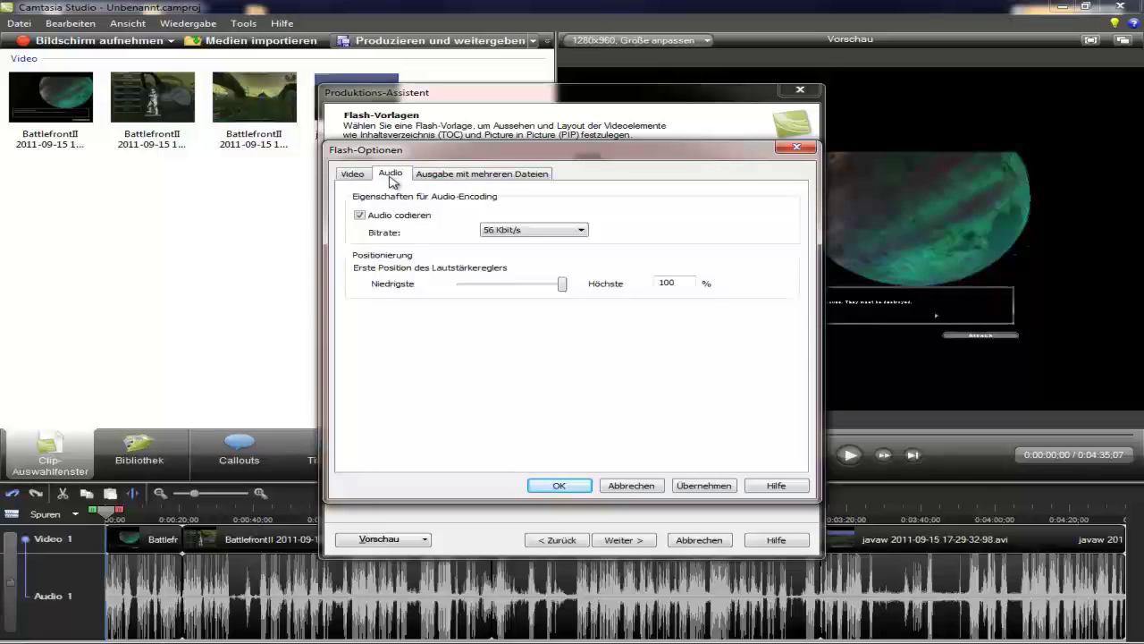
{"action": "left_click", "coordinate": [539, 231]}
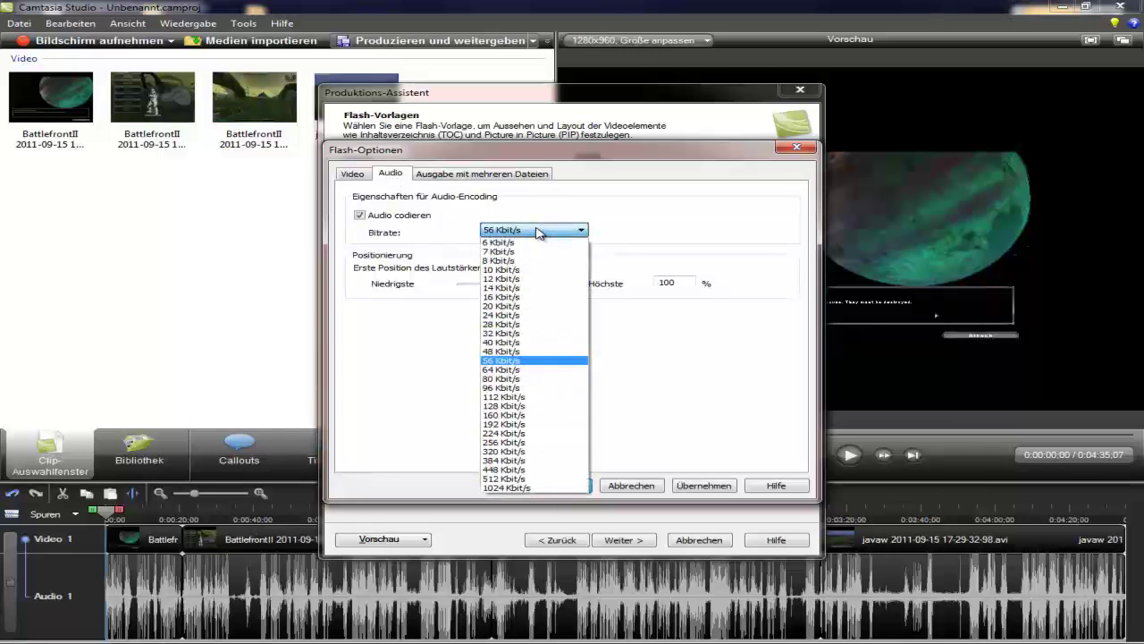
{"action": "left_click", "coordinate": [535, 231]}
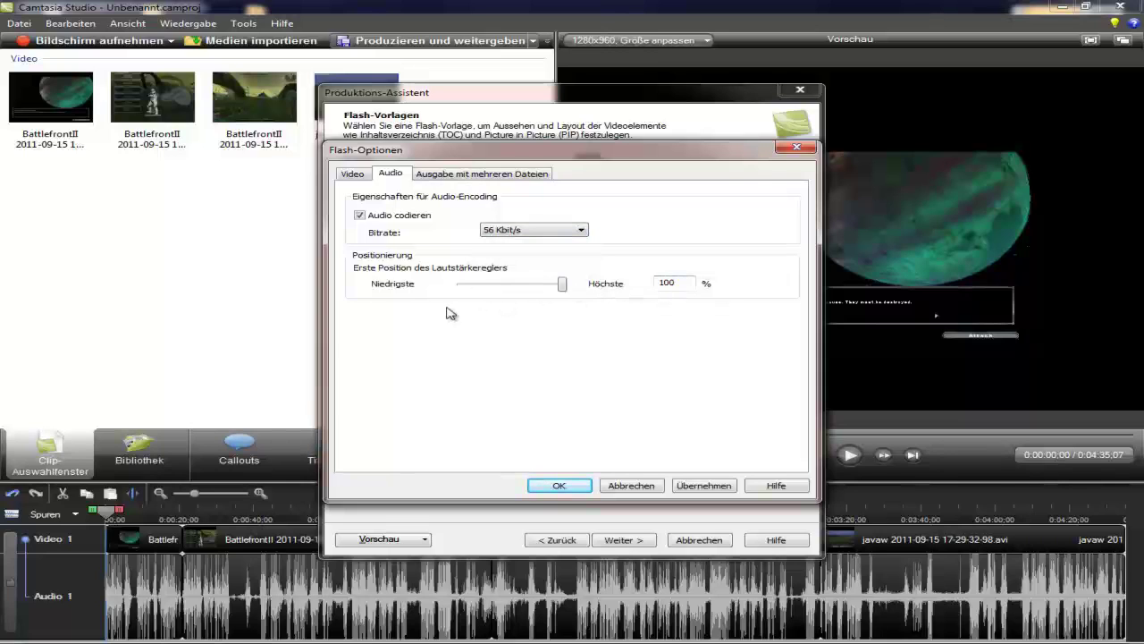
{"action": "left_click", "coordinate": [476, 176]}
{"action": "left_click", "coordinate": [353, 175]}
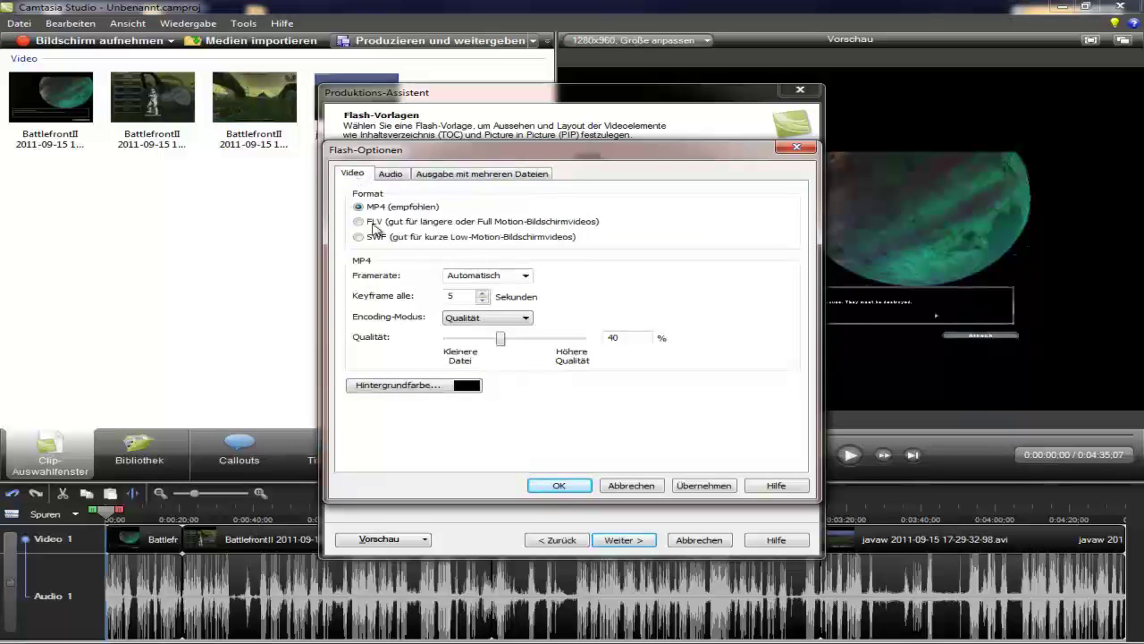
{"action": "left_click", "coordinate": [704, 486]}
{"action": "left_click", "coordinate": [560, 485]}
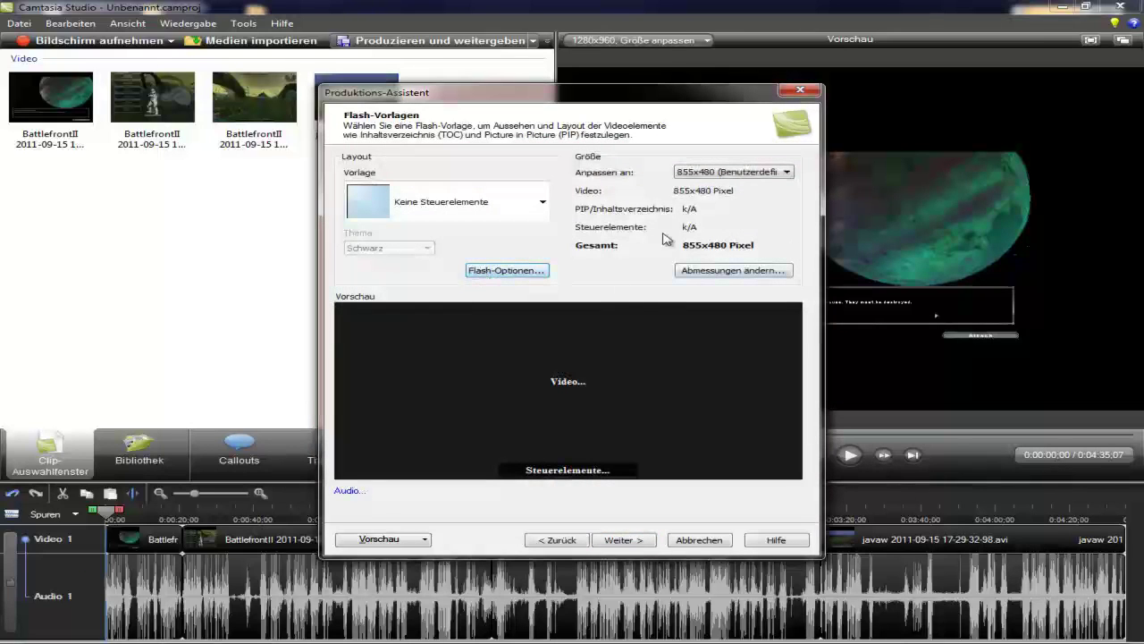
Step: Render a preview of the current production settings and close the browser window showing it
{"action": "left_click", "coordinate": [418, 542]}
{"action": "left_click", "coordinate": [422, 556]}
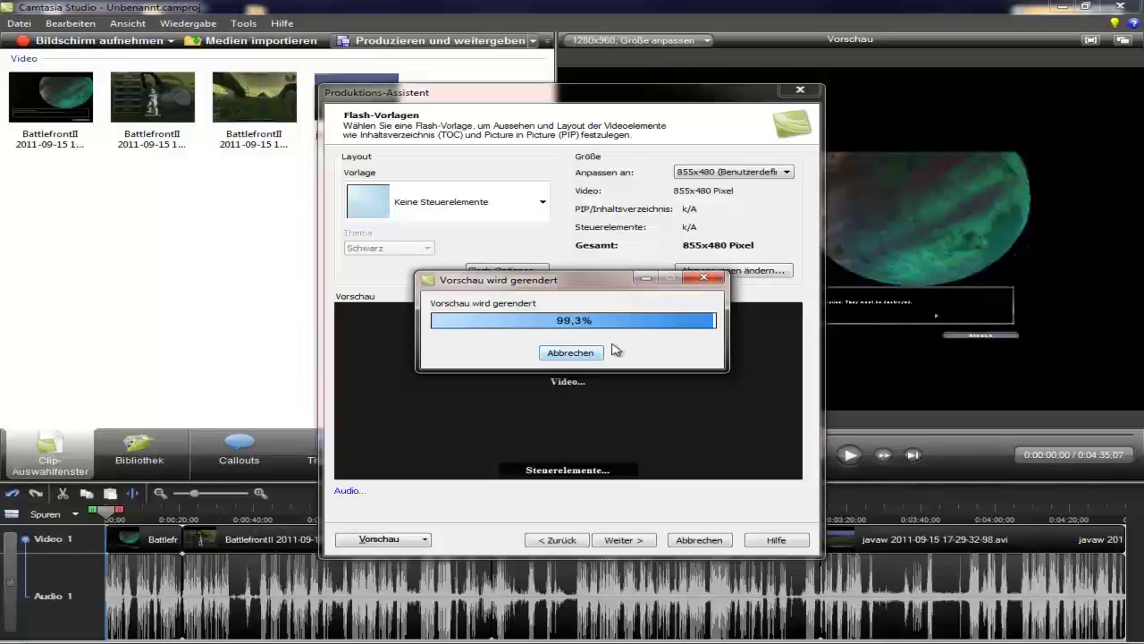
{"action": "left_click", "coordinate": [393, 543]}
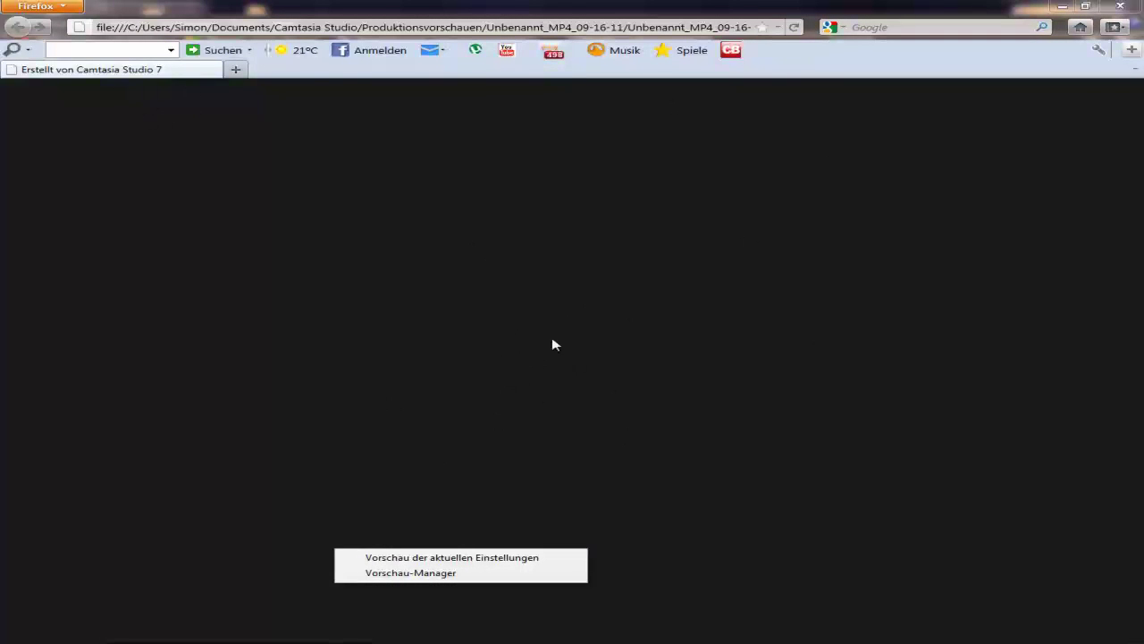
{"action": "key", "text": "alt+F4"}
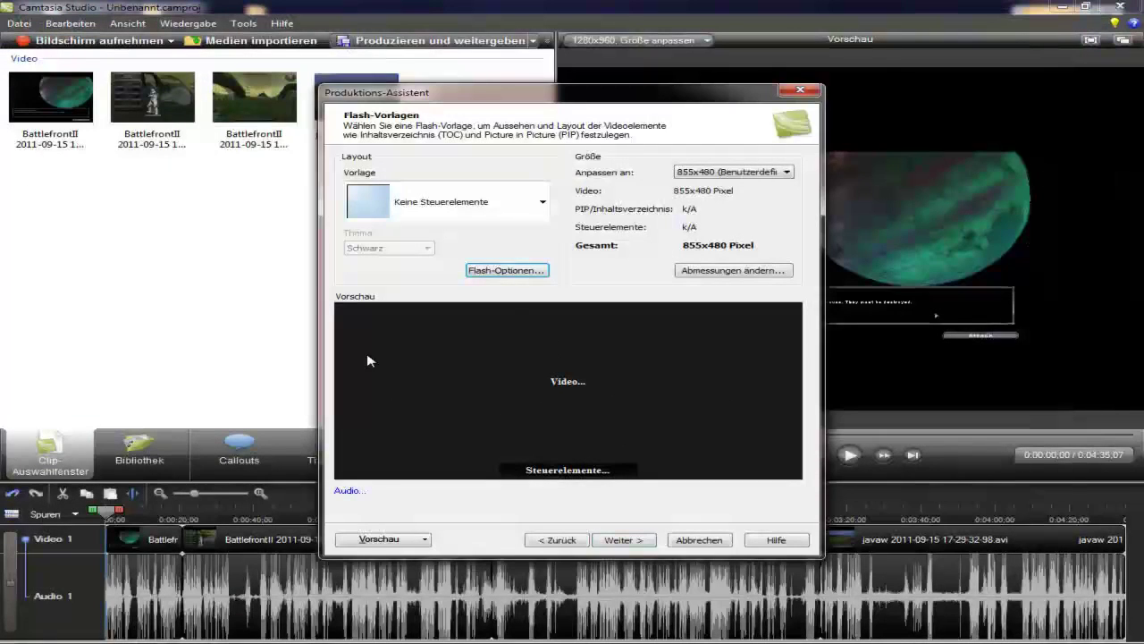
Step: Open the Vorschau-Manager and compare the estimated size and settings of the 855x480 preview with the 800x600 preview Unbenannt_40FPS_MP4_2
{"action": "left_click", "coordinate": [407, 530]}
{"action": "left_click", "coordinate": [413, 578]}
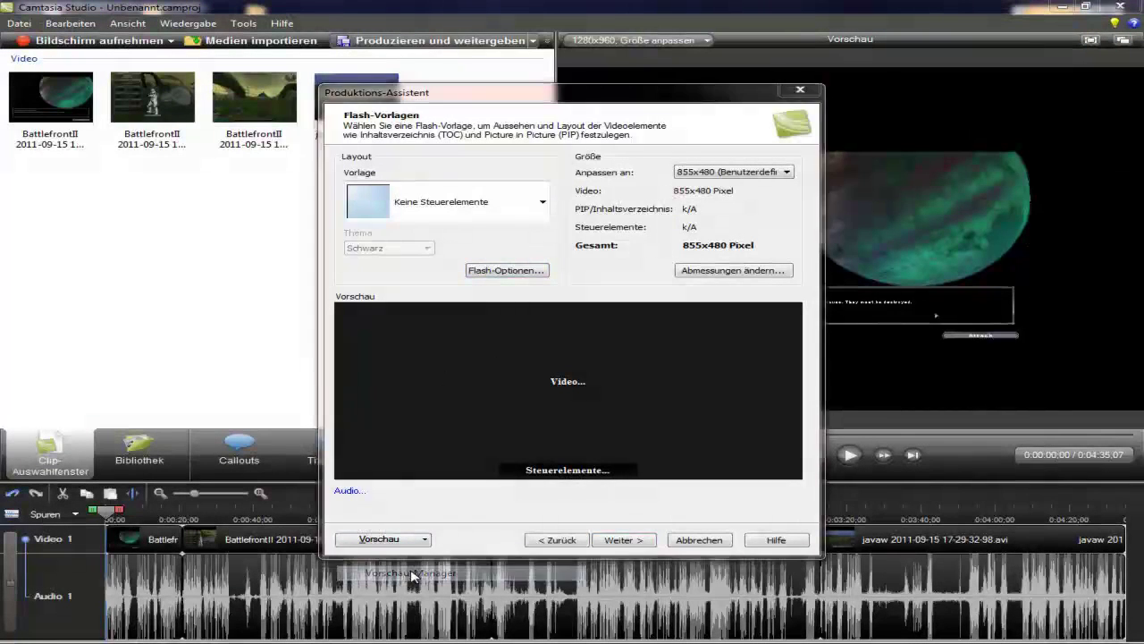
{"action": "left_click", "coordinate": [667, 165]}
{"action": "left_click", "coordinate": [666, 224]}
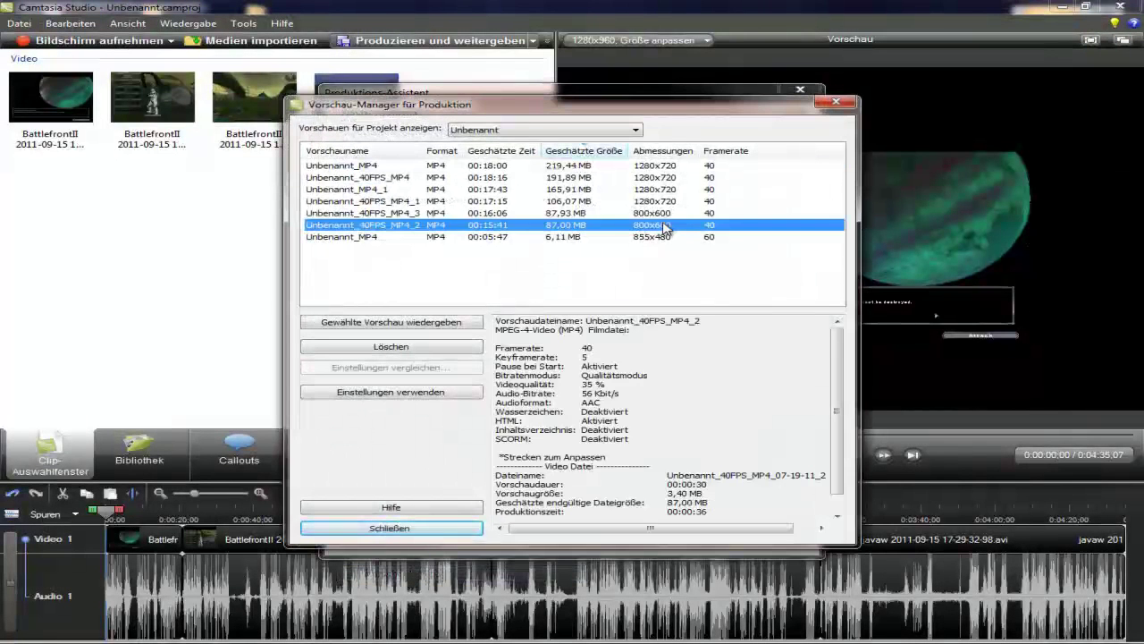
{"action": "left_click", "coordinate": [672, 238]}
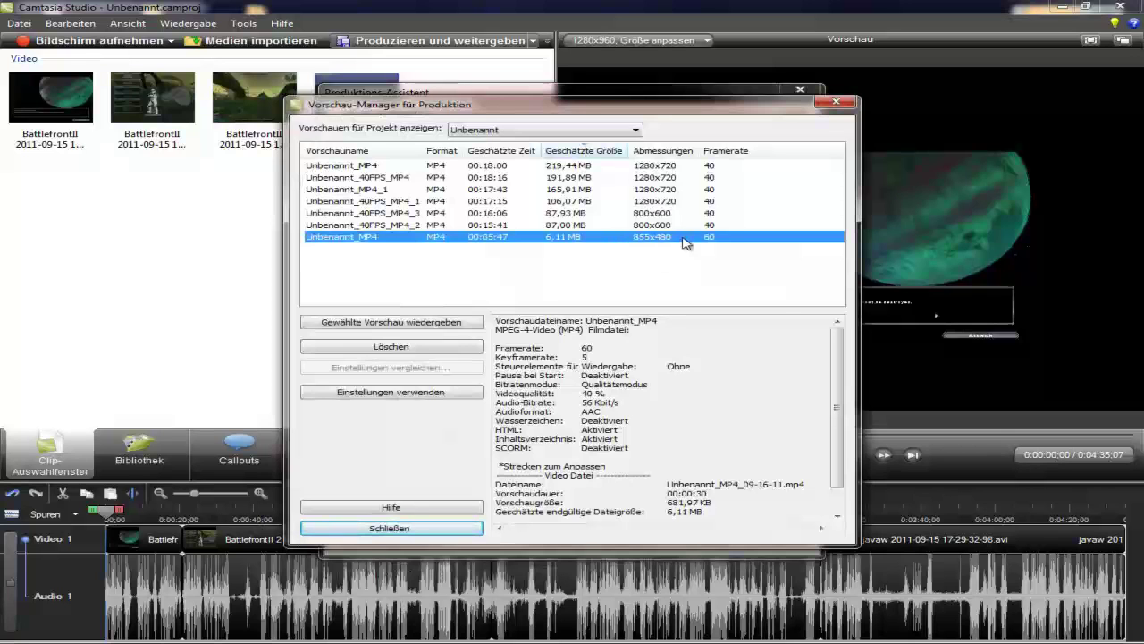
{"action": "left_click", "coordinate": [702, 226]}
{"action": "left_click", "coordinate": [653, 239]}
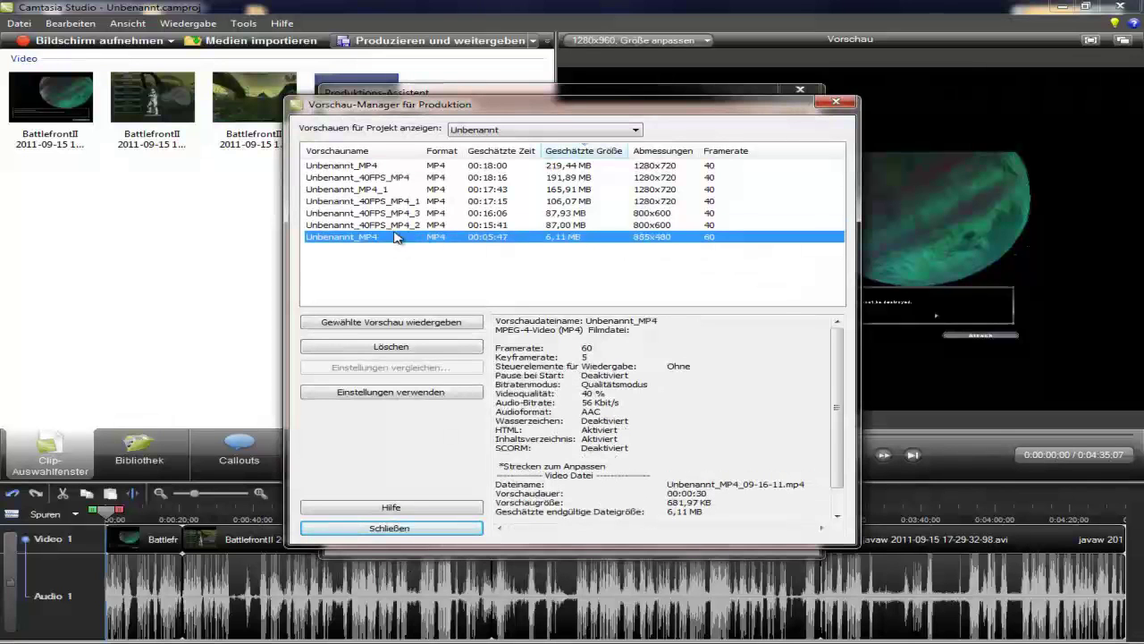
{"action": "left_click", "coordinate": [581, 225]}
{"action": "left_click", "coordinate": [588, 238]}
{"action": "left_click", "coordinate": [585, 225]}
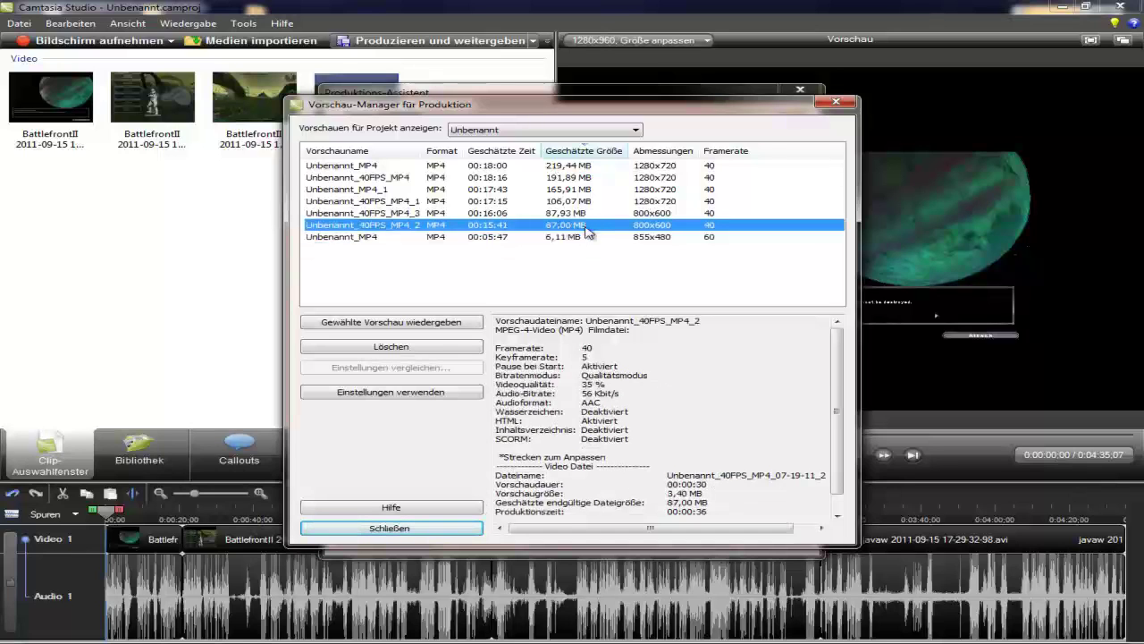
{"action": "left_click", "coordinate": [589, 239]}
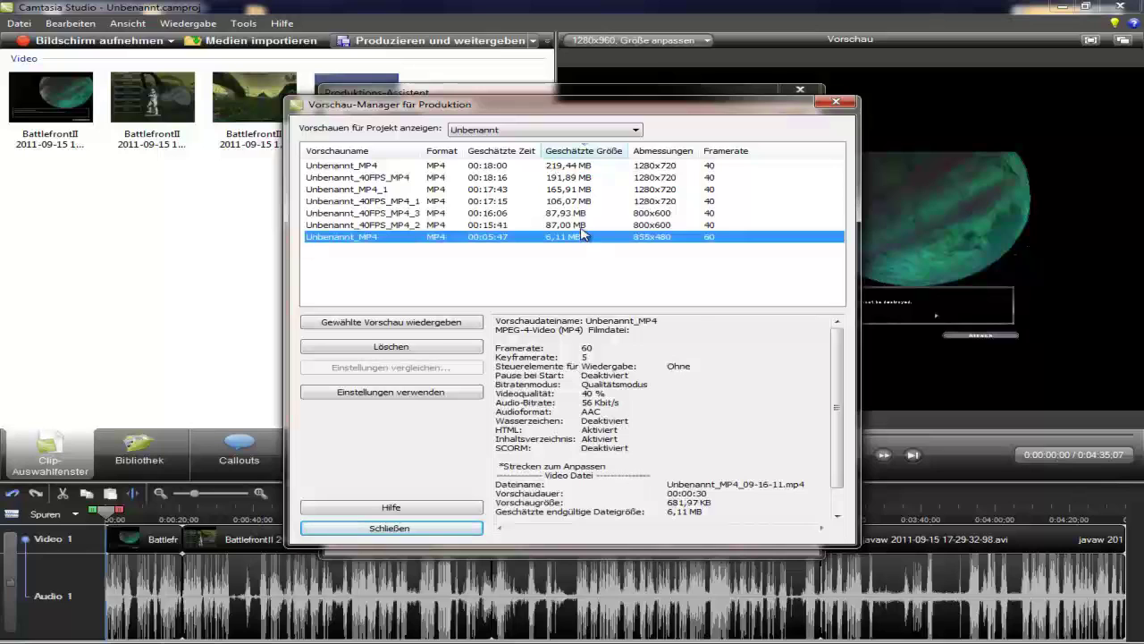
Step: Recheck the 800x600 and 855x480 previews, close the Vorschau-Manager, and advance the Produktions-Assistent to the Video produzieren page
{"action": "left_click", "coordinate": [582, 225]}
{"action": "left_click", "coordinate": [587, 237]}
{"action": "left_click", "coordinate": [417, 527]}
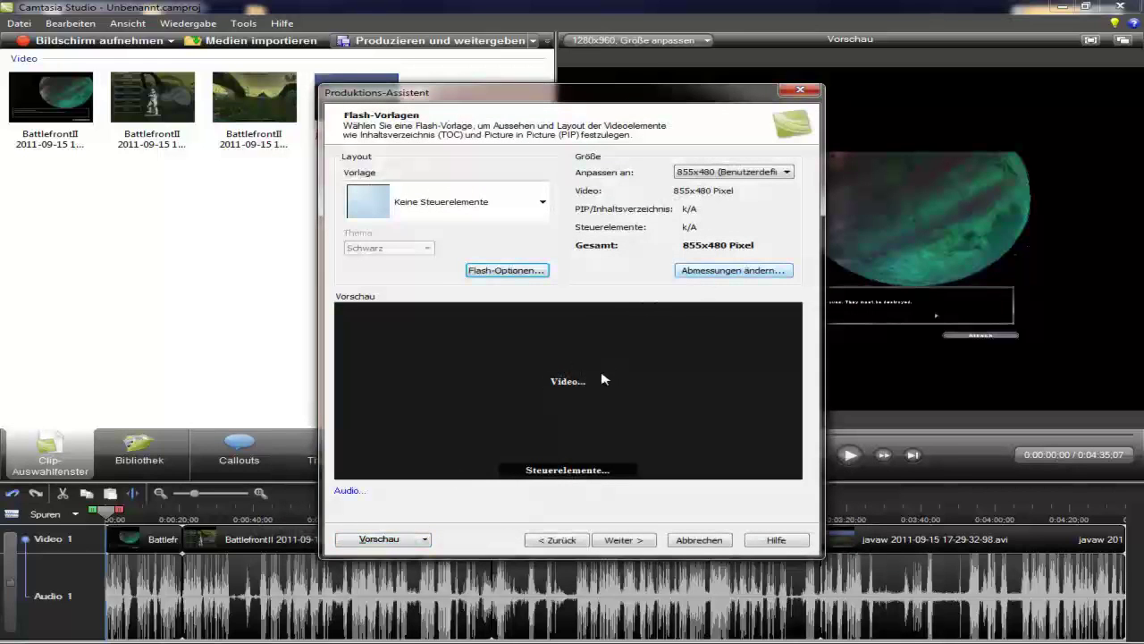
{"action": "left_click", "coordinate": [623, 541]}
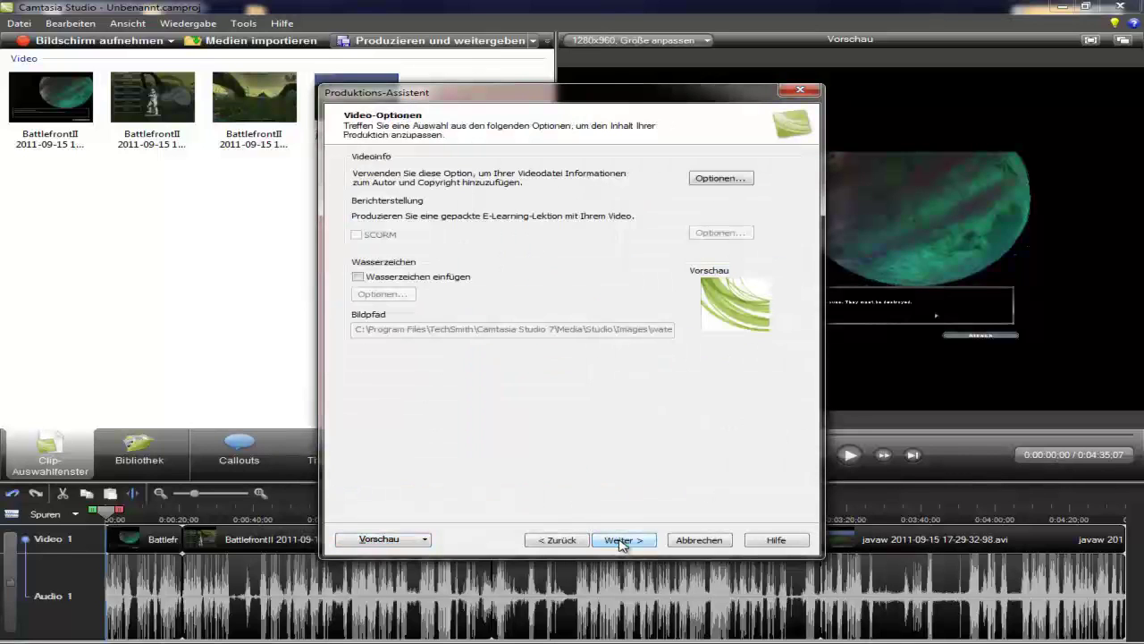
{"action": "left_click", "coordinate": [619, 541]}
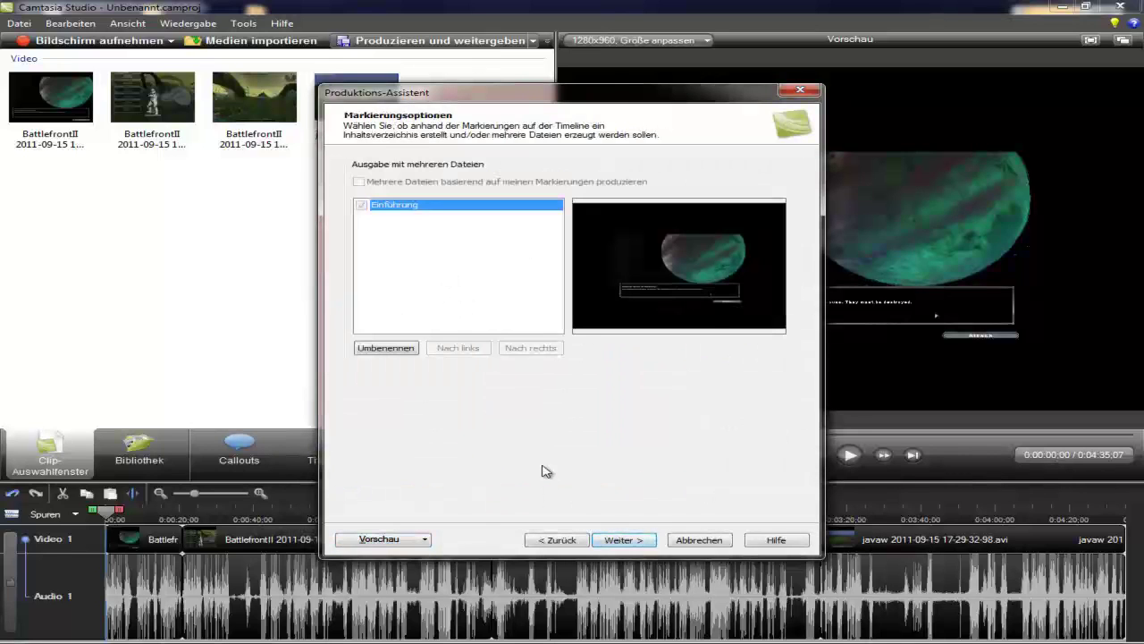
{"action": "left_click", "coordinate": [624, 541]}
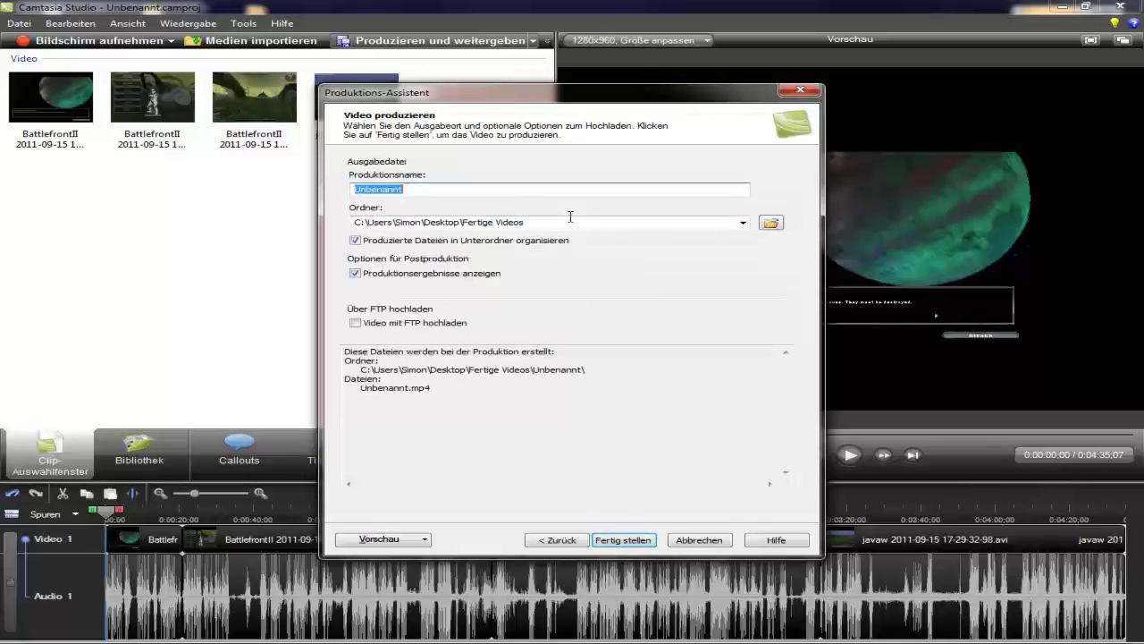
Step: Review the available output folder choices and dismiss the save location browser without choosing another folder
{"action": "left_click", "coordinate": [742, 222]}
{"action": "left_click", "coordinate": [742, 221]}
{"action": "left_click", "coordinate": [771, 224]}
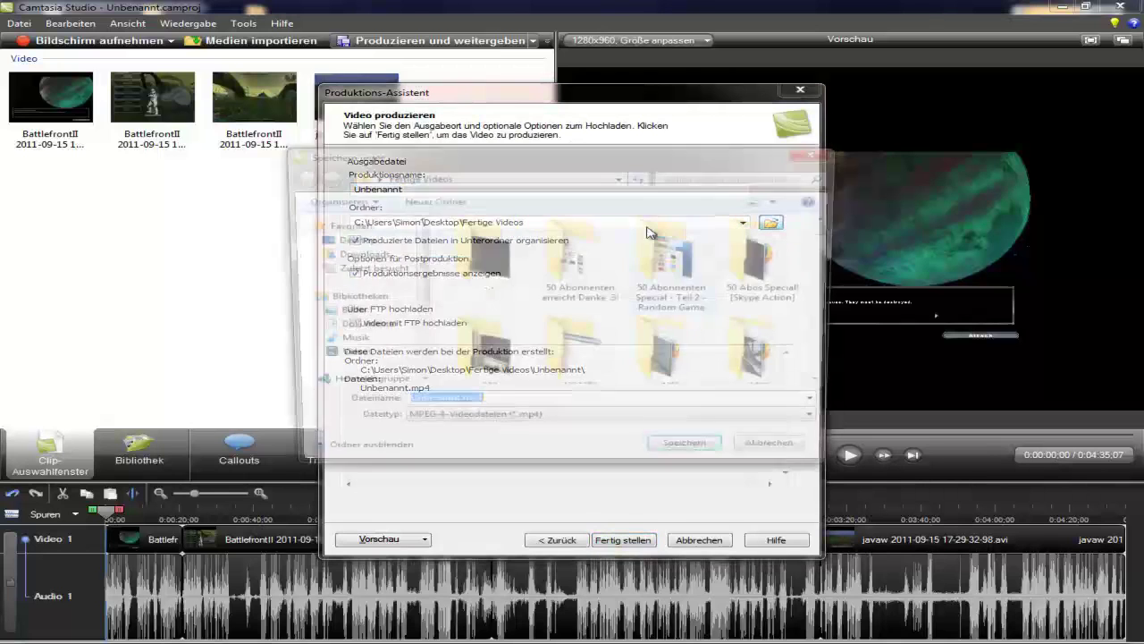
{"action": "left_click", "coordinate": [830, 153]}
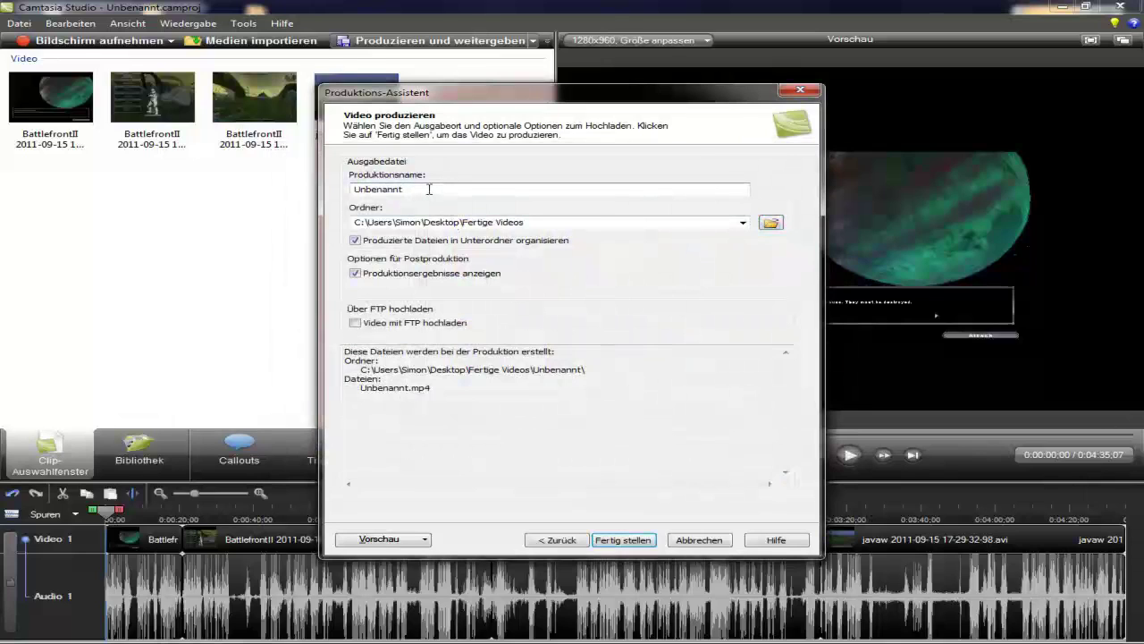
Step: Set the production name to Test and keep the desktop folder Fertige Videos as the output folder
{"action": "key", "text": "BackSpace"}
{"action": "key", "text": "BackSpace"}
{"action": "key", "text": "BackSpace"}
{"action": "key", "text": "BackSpace"}
{"action": "key", "text": "BackSpace"}
{"action": "key", "text": "BackSpace"}
{"action": "key", "text": "BackSpace"}
{"action": "key", "text": "BackSpace"}
{"action": "key", "text": "BackSpace"}
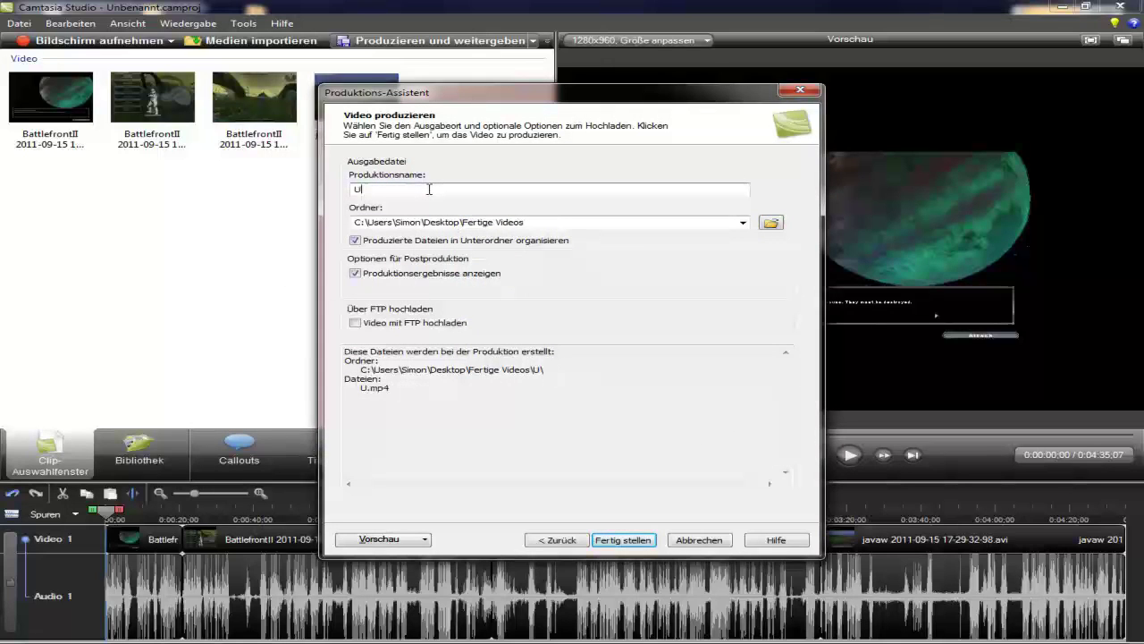
{"action": "key", "text": "Tab"}
{"action": "type", "text": "t"}
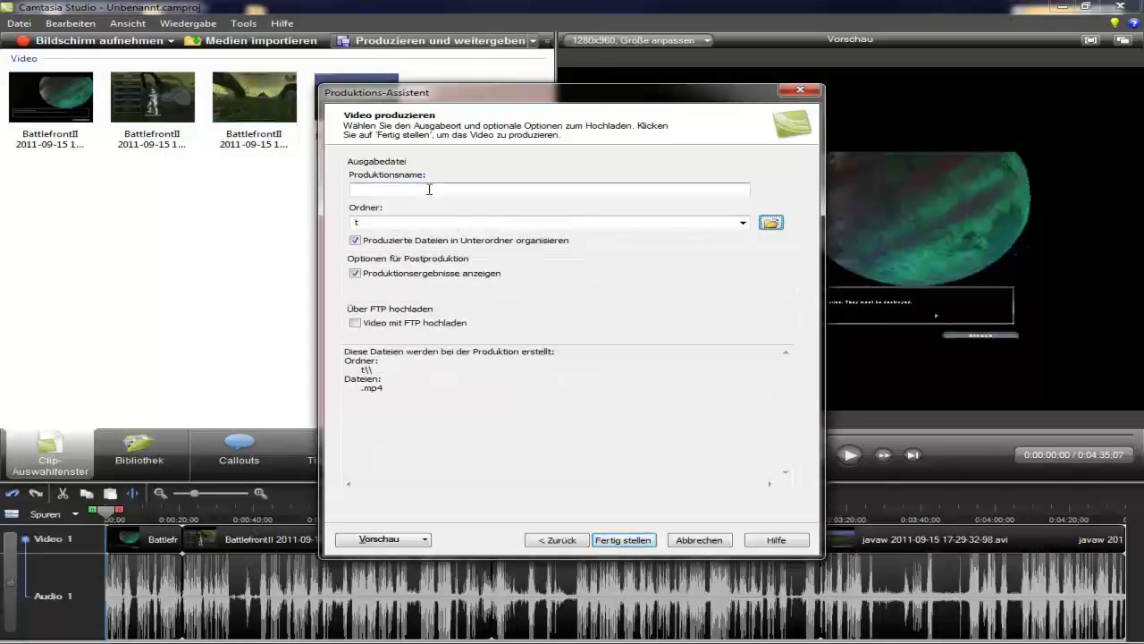
{"action": "left_click", "coordinate": [743, 223]}
{"action": "left_click", "coordinate": [680, 235]}
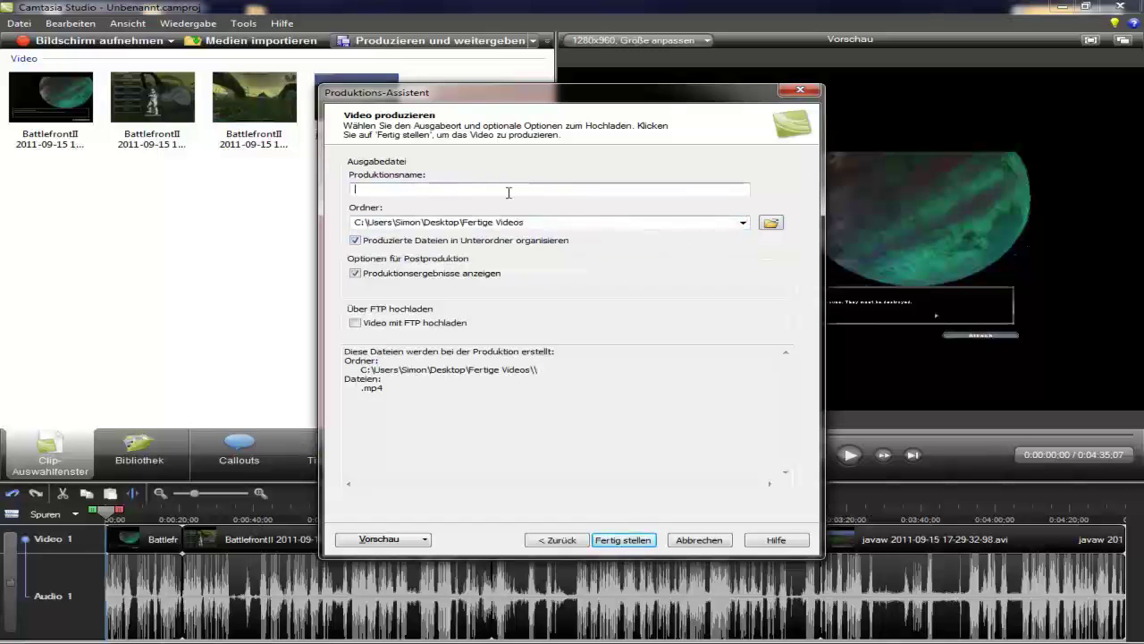
{"action": "left_click", "coordinate": [508, 192]}
{"action": "type", "text": "Test"}
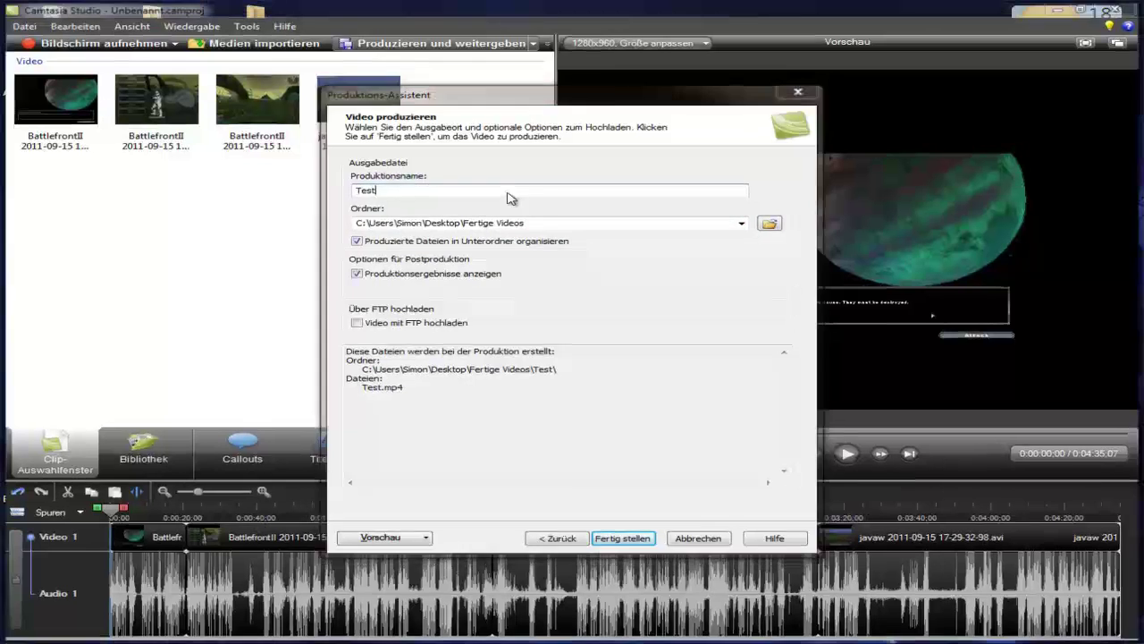
Step: Start rendering the Test production, stop it, and exit the Produktions-Assistent
{"action": "key", "text": "Return"}
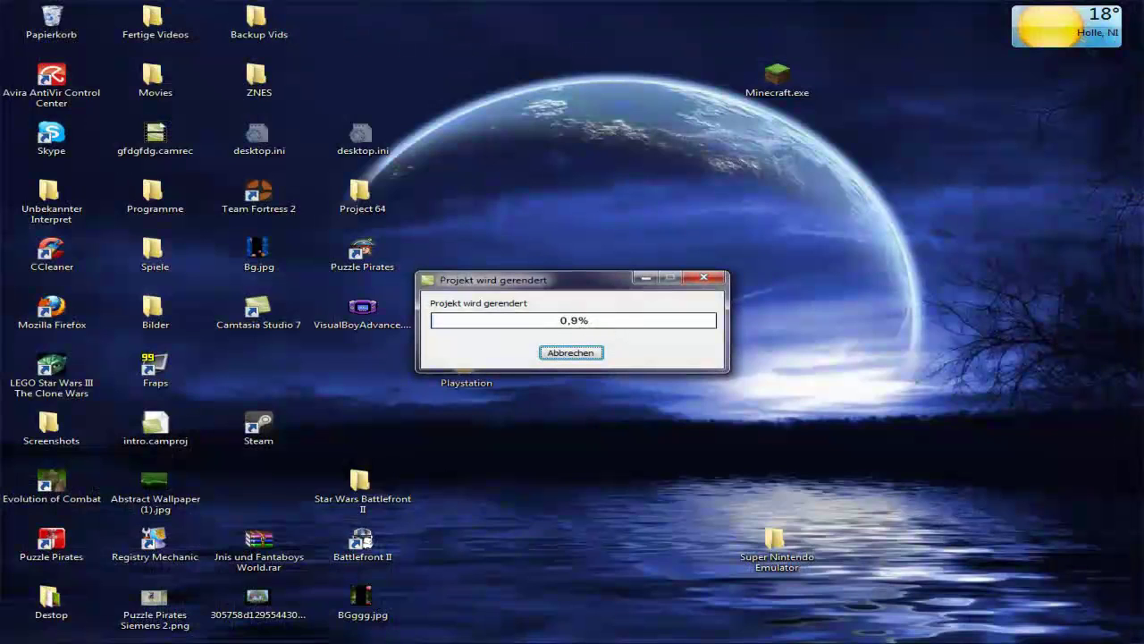
{"action": "key", "text": "alt+Tab"}
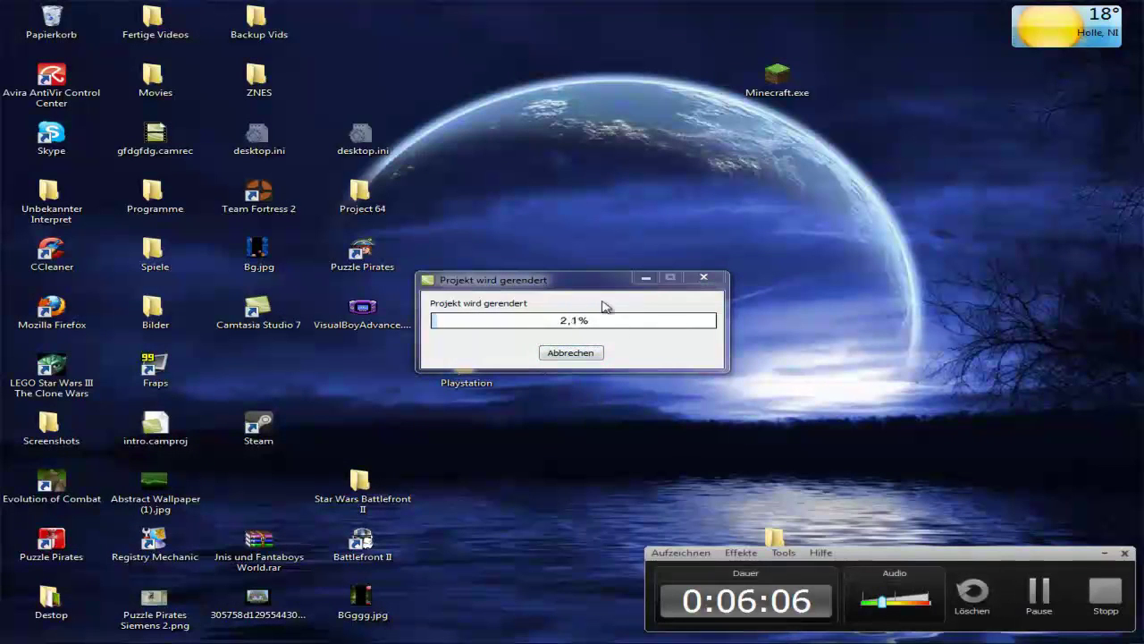
{"action": "left_click", "coordinate": [1039, 596]}
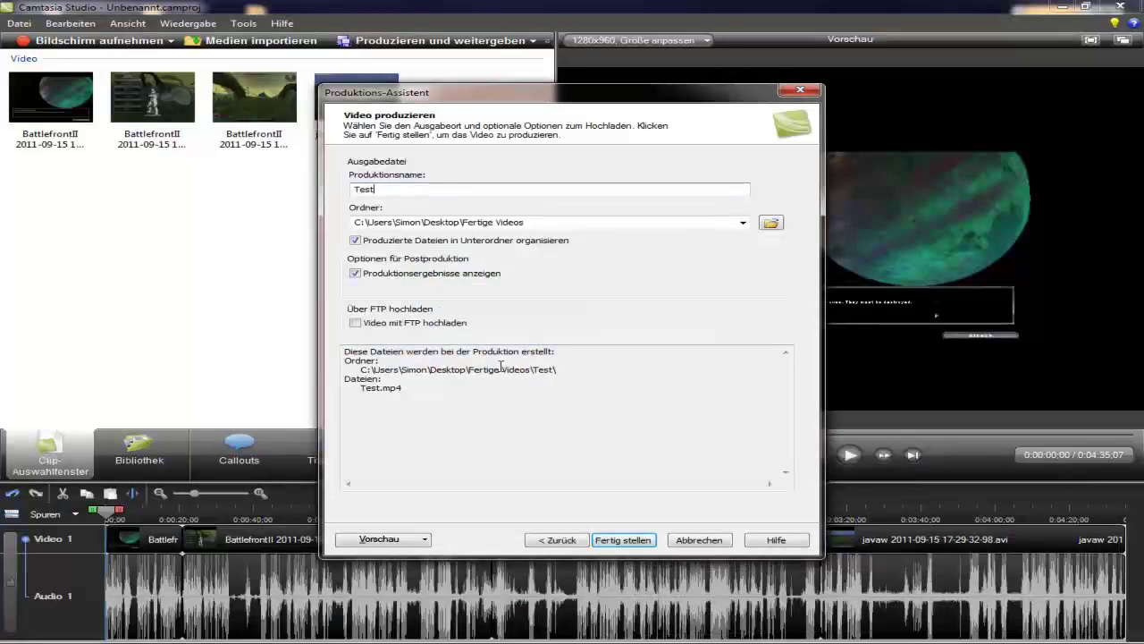
{"action": "left_click", "coordinate": [700, 541]}
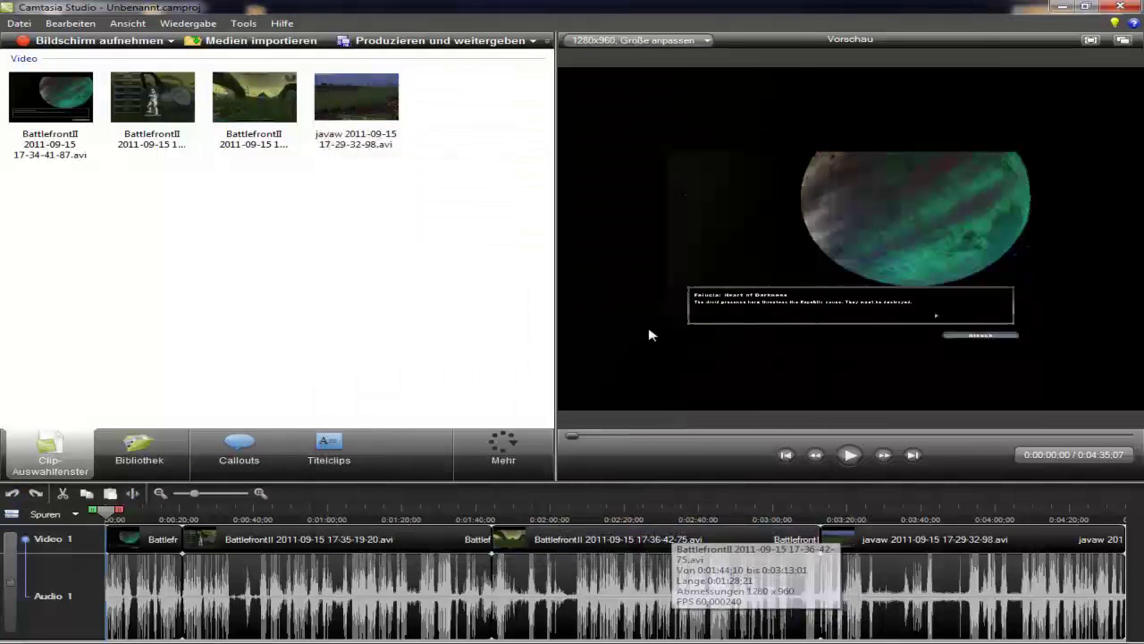
Step: Open the desktop folder Fertige Videos and look through its produced video folders and recordings, including Wie werde ich ein guter
{"action": "left_click", "coordinate": [1061, 6]}
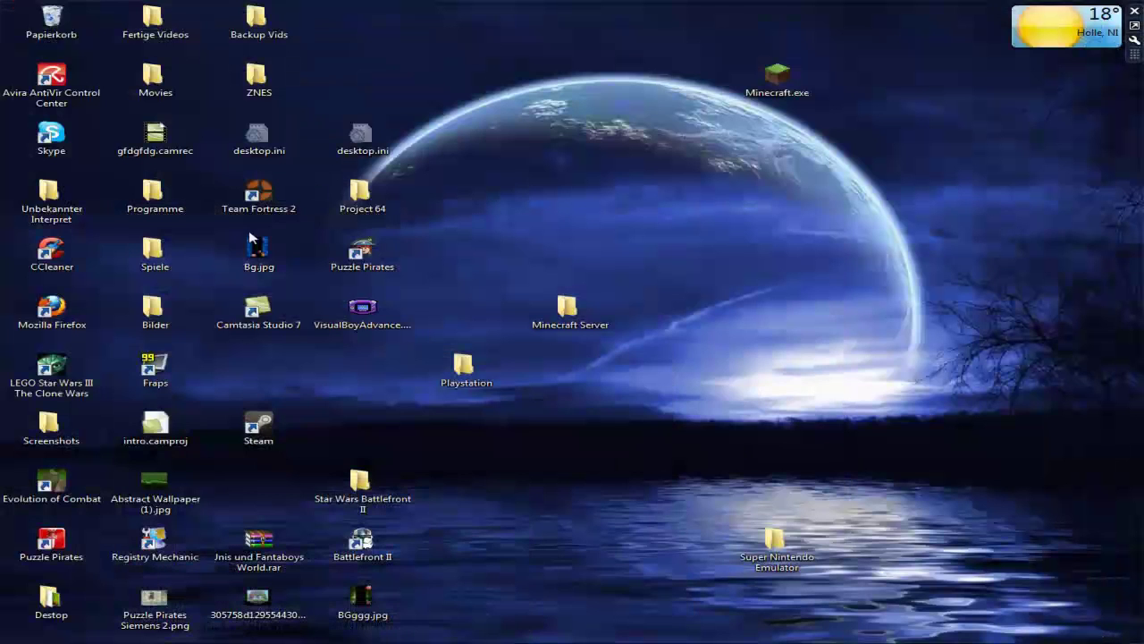
{"action": "double_click", "coordinate": [153, 19]}
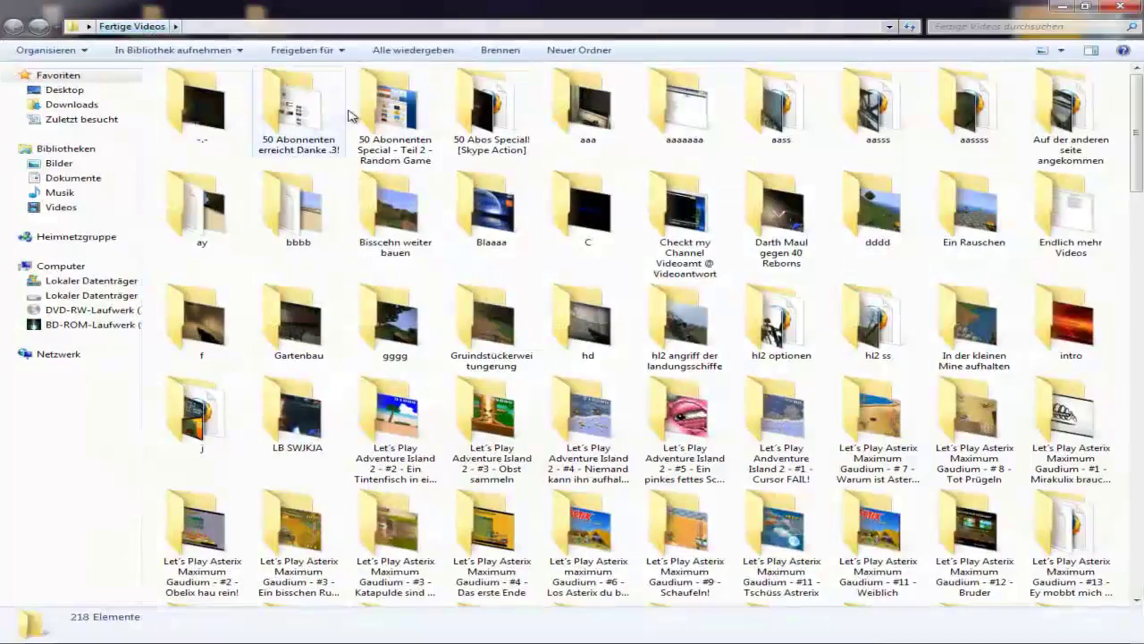
{"action": "scroll", "coordinate": [491, 241], "scroll_direction": "down", "scroll_amount": 10}
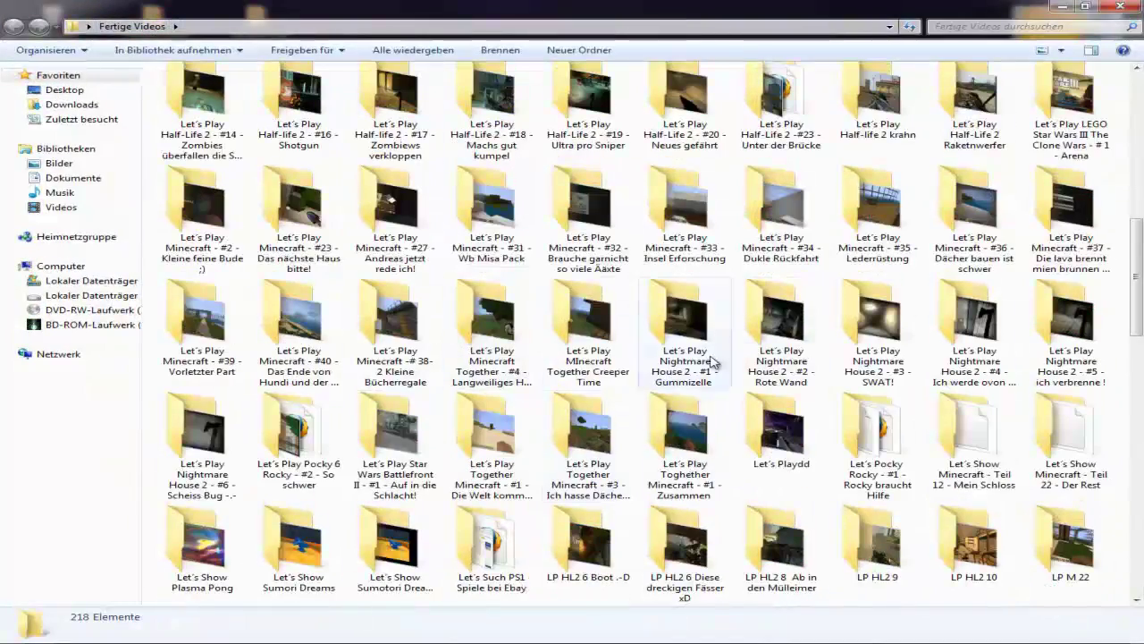
{"action": "scroll", "coordinate": [518, 357], "scroll_direction": "down", "scroll_amount": 10}
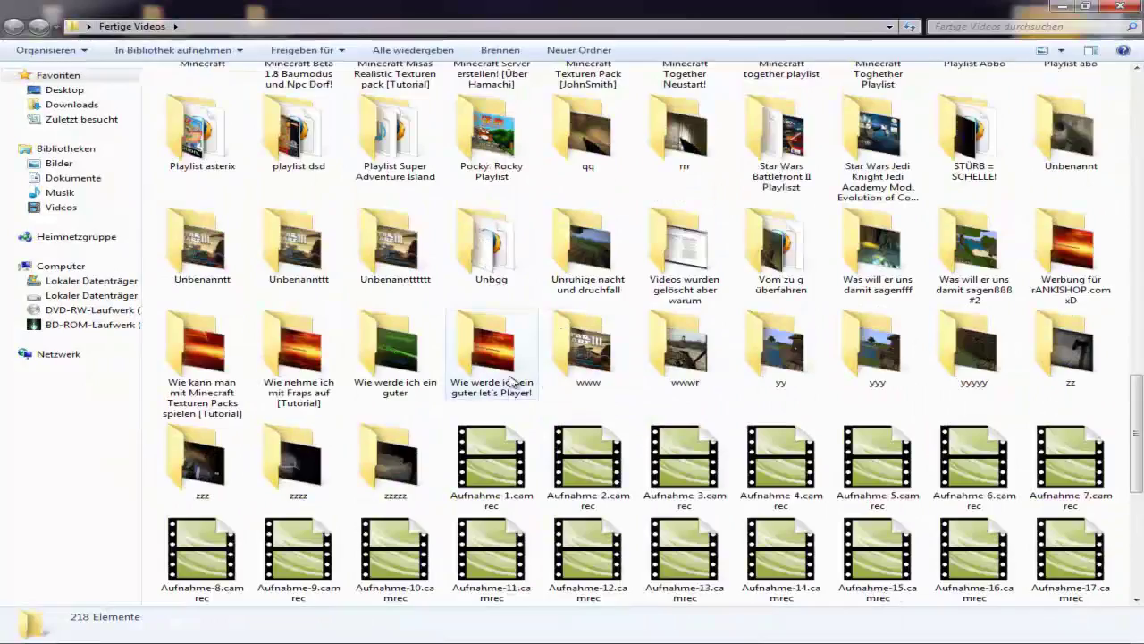
{"action": "left_click", "coordinate": [404, 341]}
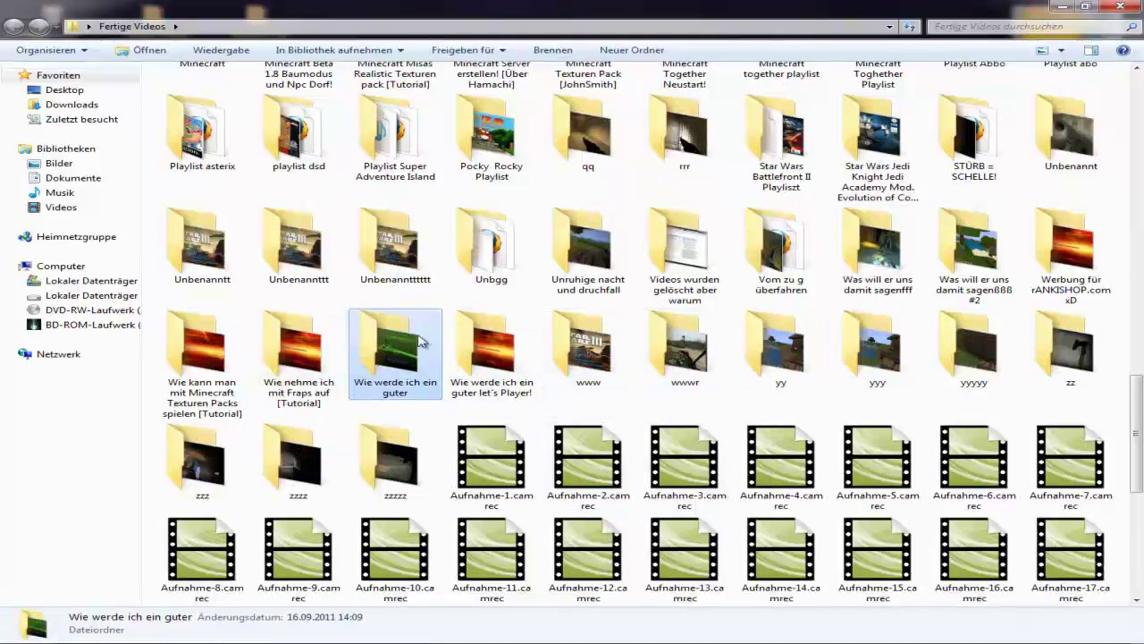
{"action": "scroll", "coordinate": [383, 269], "scroll_direction": "down", "scroll_amount": 1}
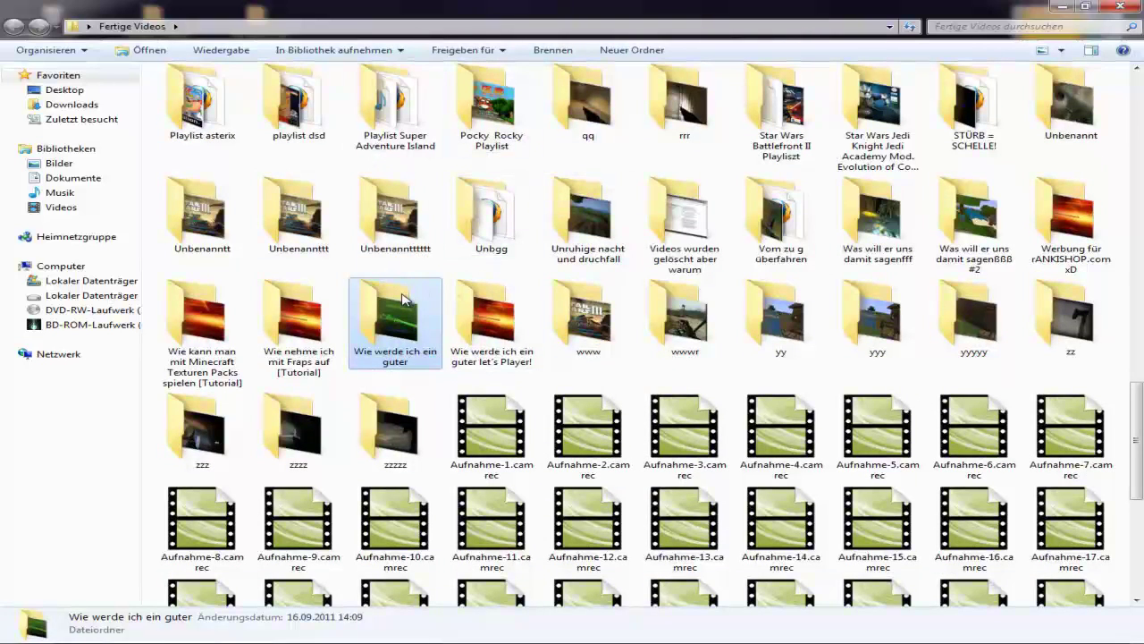
{"action": "scroll", "coordinate": [404, 300], "scroll_direction": "up", "scroll_amount": 10}
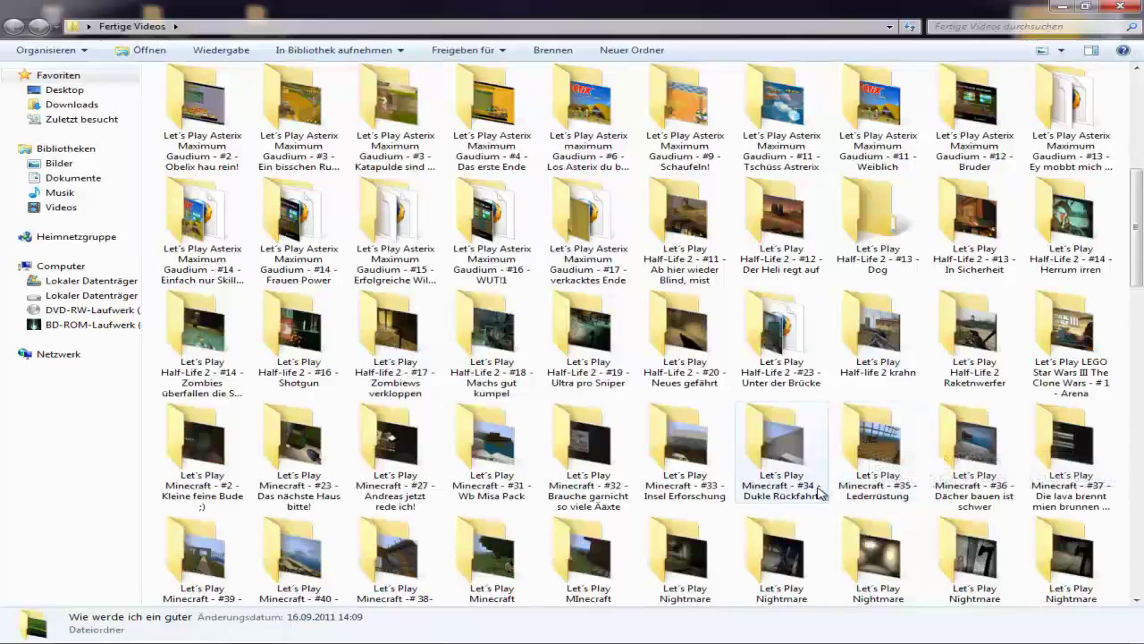
{"action": "scroll", "coordinate": [818, 493], "scroll_direction": "down", "scroll_amount": 10}
{"action": "scroll", "coordinate": [815, 518], "scroll_direction": "down", "scroll_amount": 15}
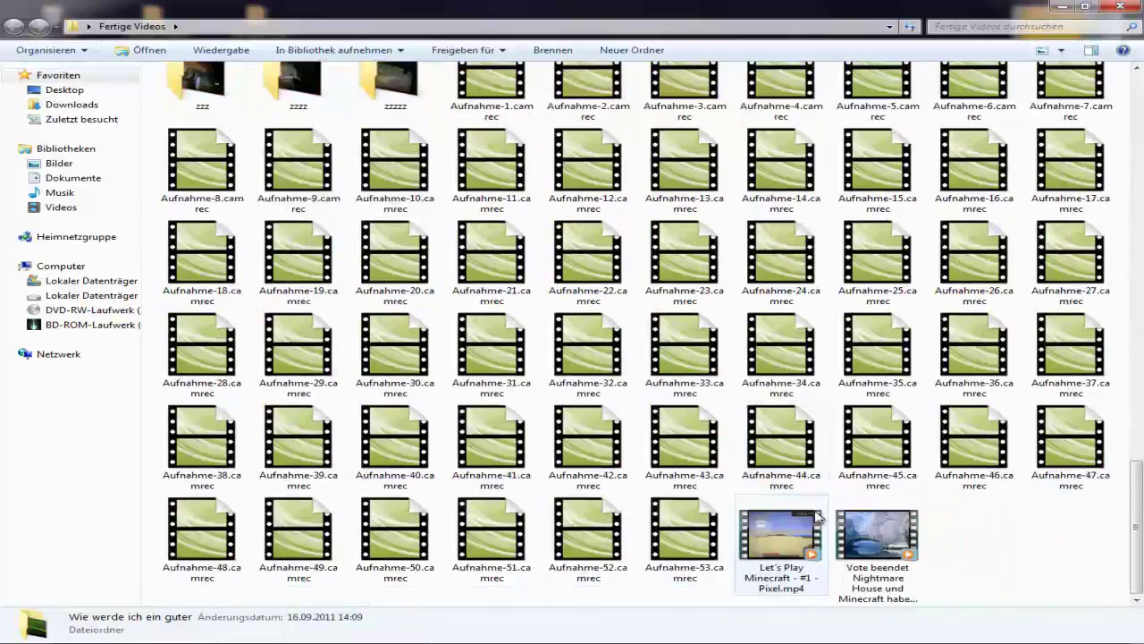
{"action": "scroll", "coordinate": [812, 518], "scroll_direction": "up", "scroll_amount": 10}
{"action": "scroll", "coordinate": [811, 518], "scroll_direction": "down", "scroll_amount": 10}
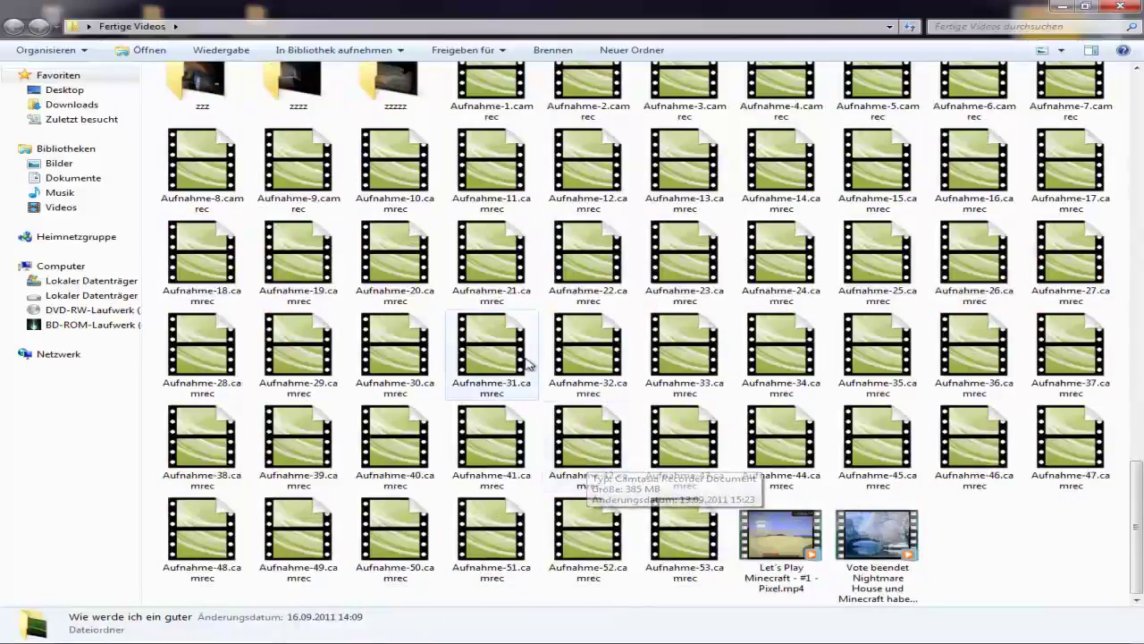
{"action": "scroll", "coordinate": [530, 369], "scroll_direction": "up", "scroll_amount": 7}
{"action": "scroll", "coordinate": [531, 369], "scroll_direction": "down", "scroll_amount": 5}
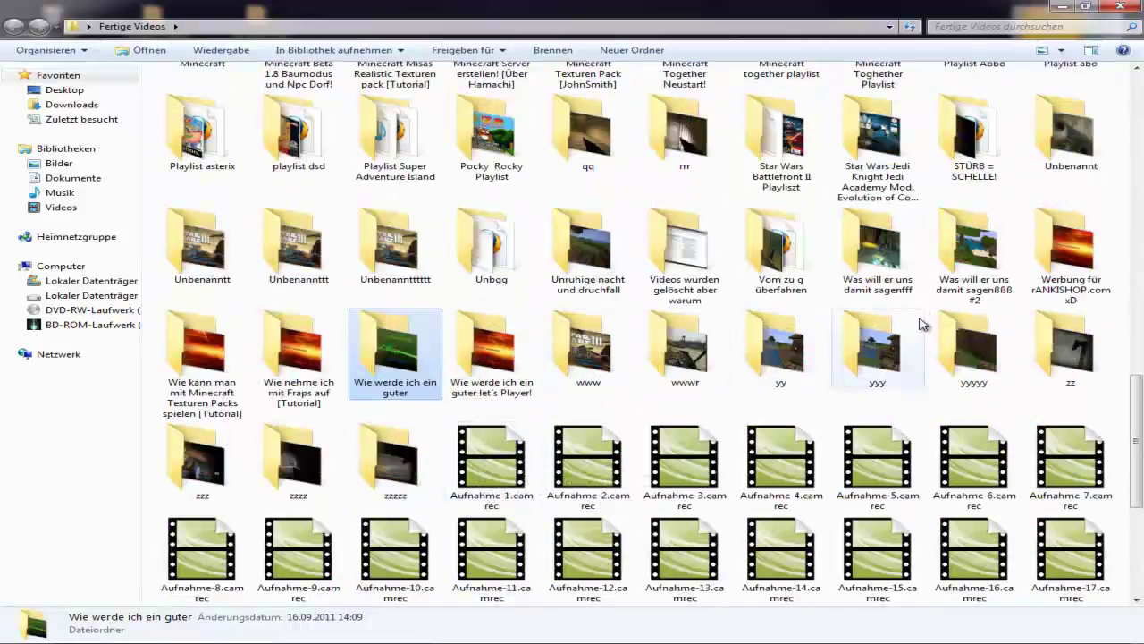
Step: Check the file details of yyyyy.mp4 in the yyyyy folder, close the folder window, and switch back to Camtasia Studio
{"action": "double_click", "coordinate": [988, 349]}
{"action": "left_click", "coordinate": [221, 101]}
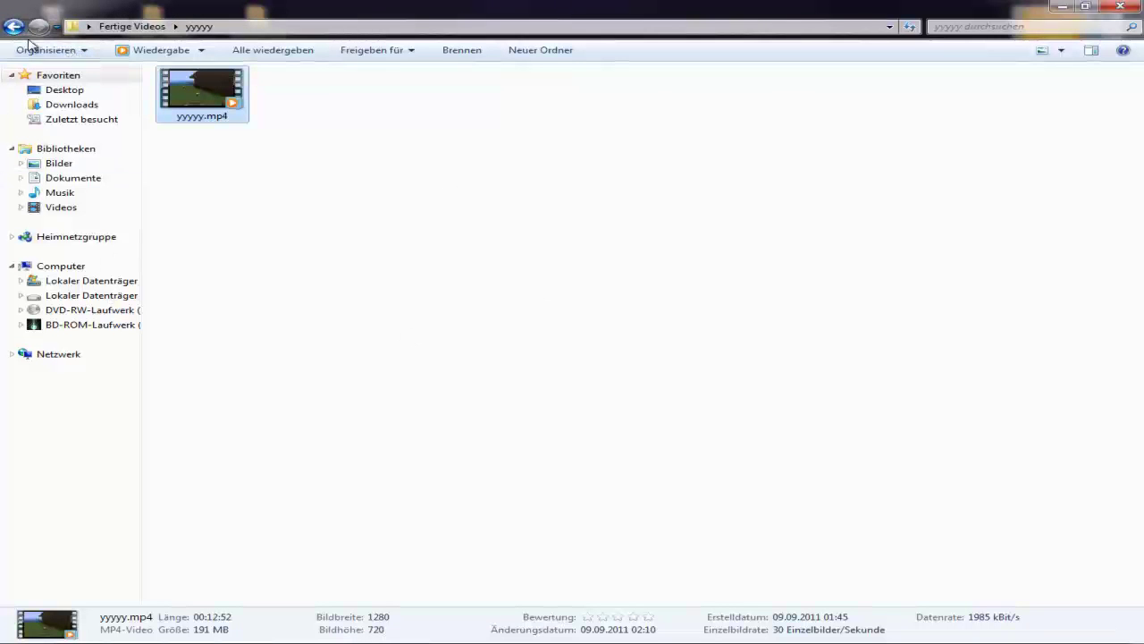
{"action": "left_click", "coordinate": [1123, 6]}
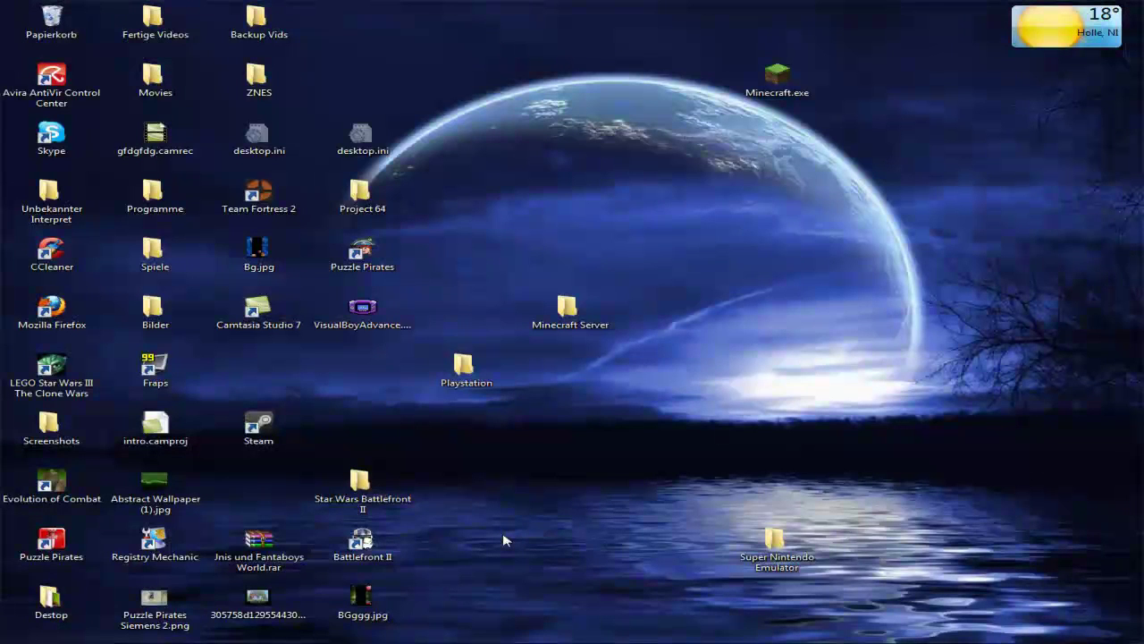
{"action": "key", "text": "alt+Tab"}
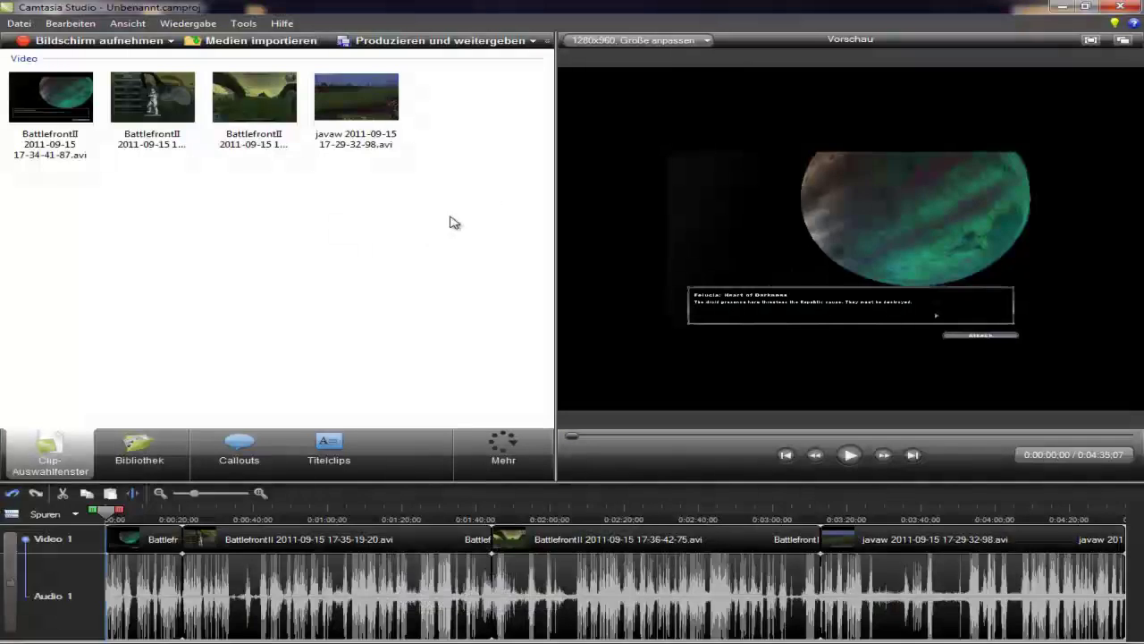